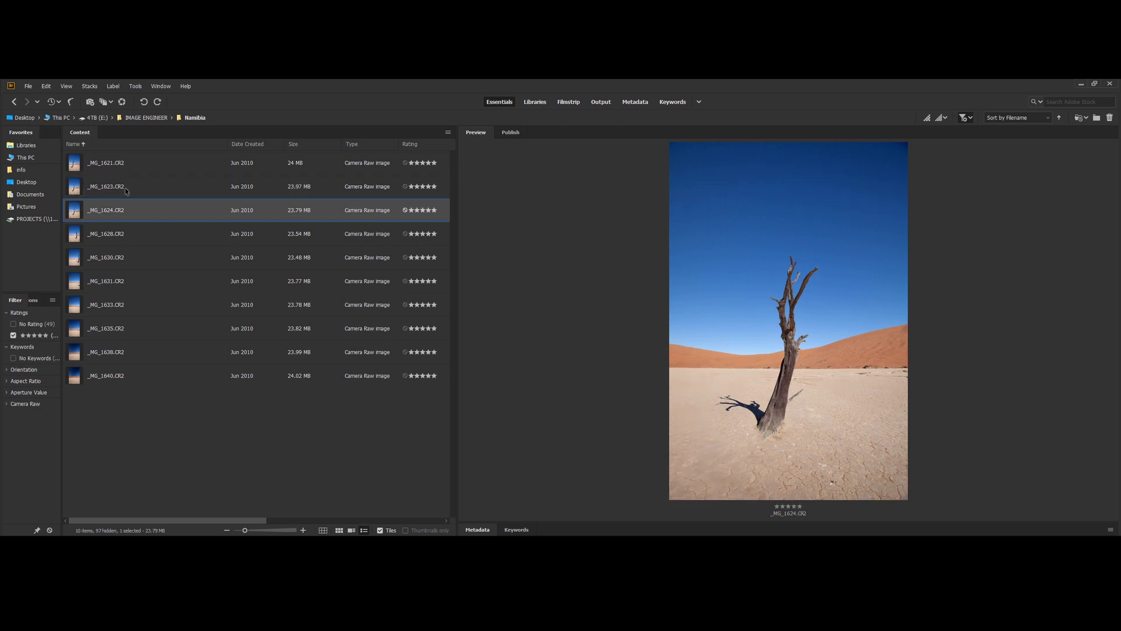
Step: Preview the five-star Namibia raw photos from _MG_1624.CR2 to _MG_1640.CR2 and back up to _MG_1621.CR2
{"action": "key", "text": "Down"}
{"action": "key", "text": "Down"}
{"action": "key", "text": "Down"}
{"action": "key", "text": "Down"}
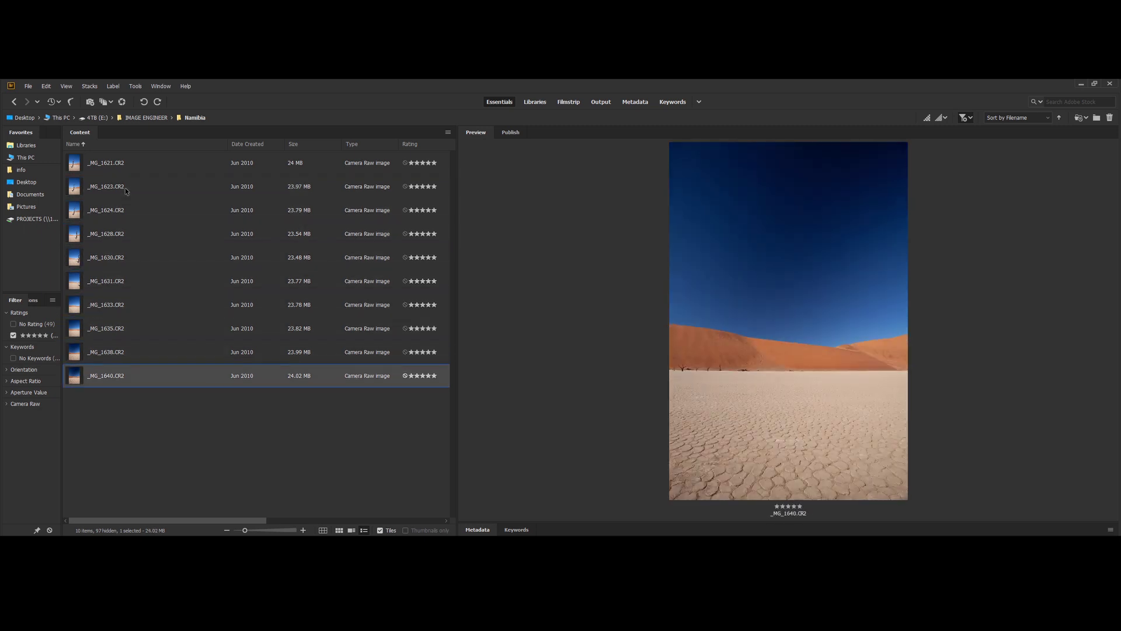
{"action": "key", "text": "Up"}
{"action": "key", "text": "Up"}
{"action": "key", "text": "Up"}
{"action": "key", "text": "Up"}
{"action": "key", "text": "Up"}
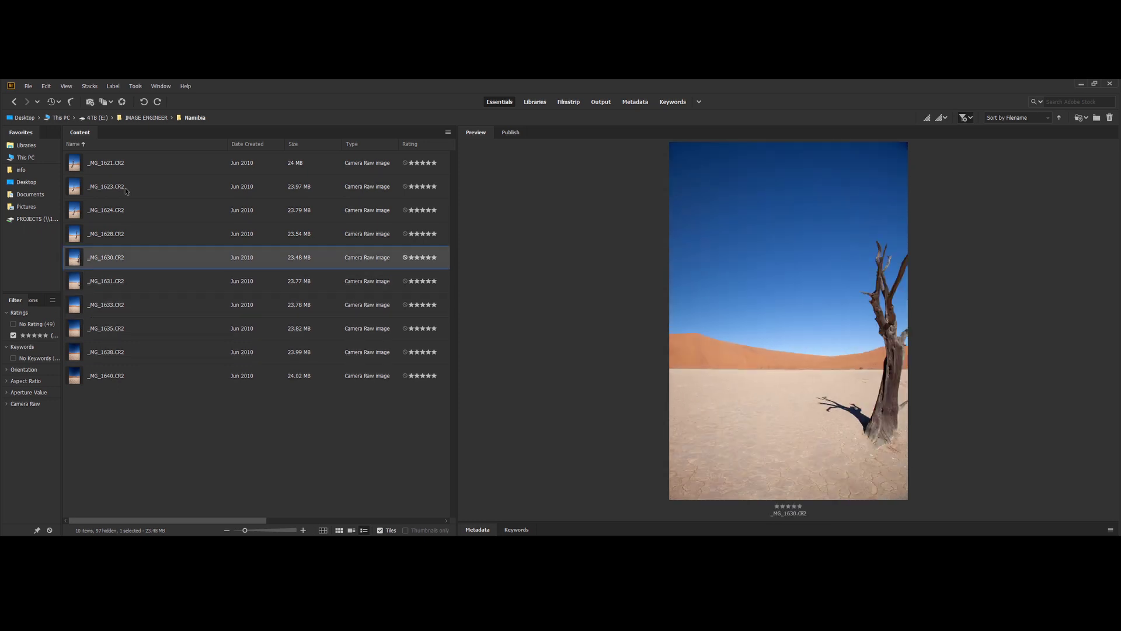
{"action": "key", "text": "Up"}
{"action": "key", "text": "Up"}
{"action": "key", "text": "Up"}
{"action": "key", "text": "Up"}
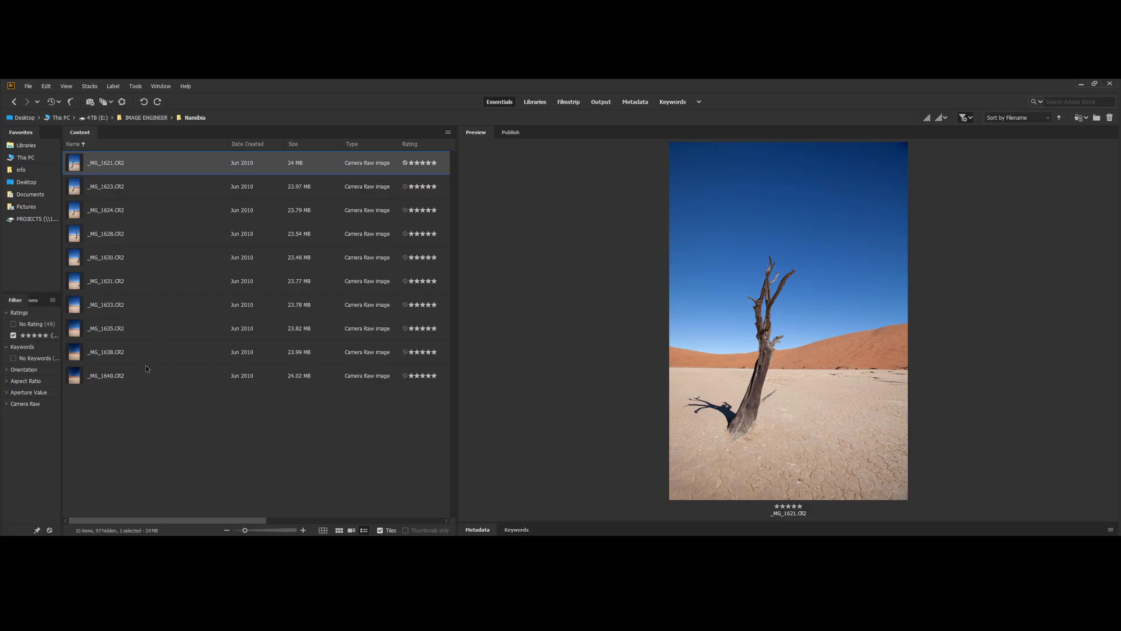
Step: Merge all ten raw photos, _MG_1621.CR2 to _MG_1640.CR2, with Photoshop's Photomerge using the Auto layout and Blend Images Together
{"action": "left_click", "coordinate": [125, 377], "text": "shift"}
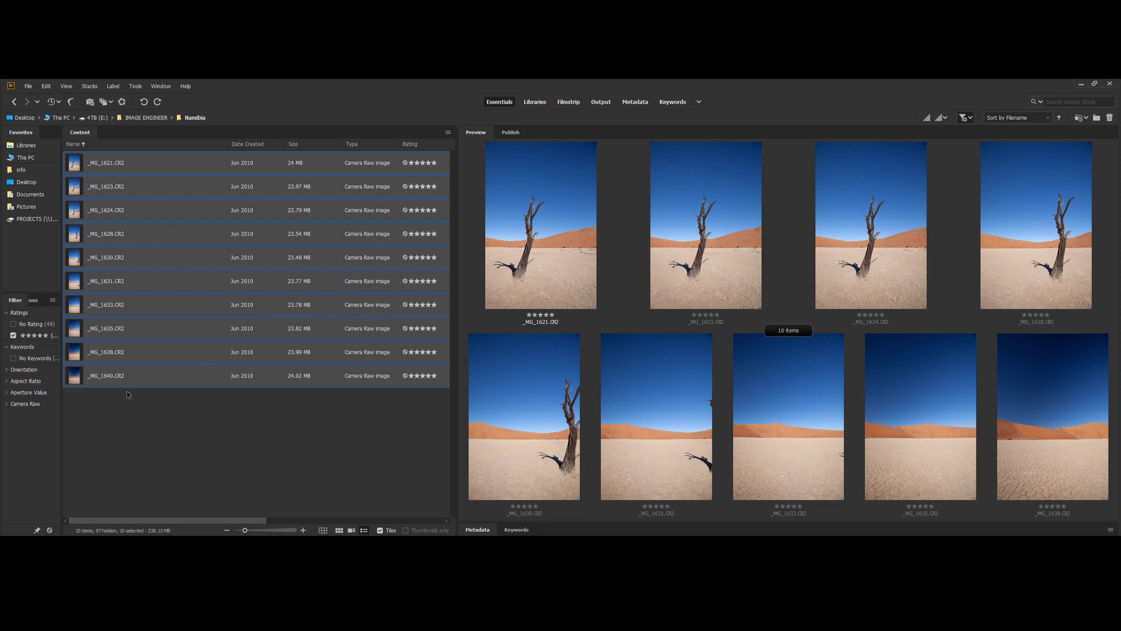
{"action": "left_click", "coordinate": [140, 89]}
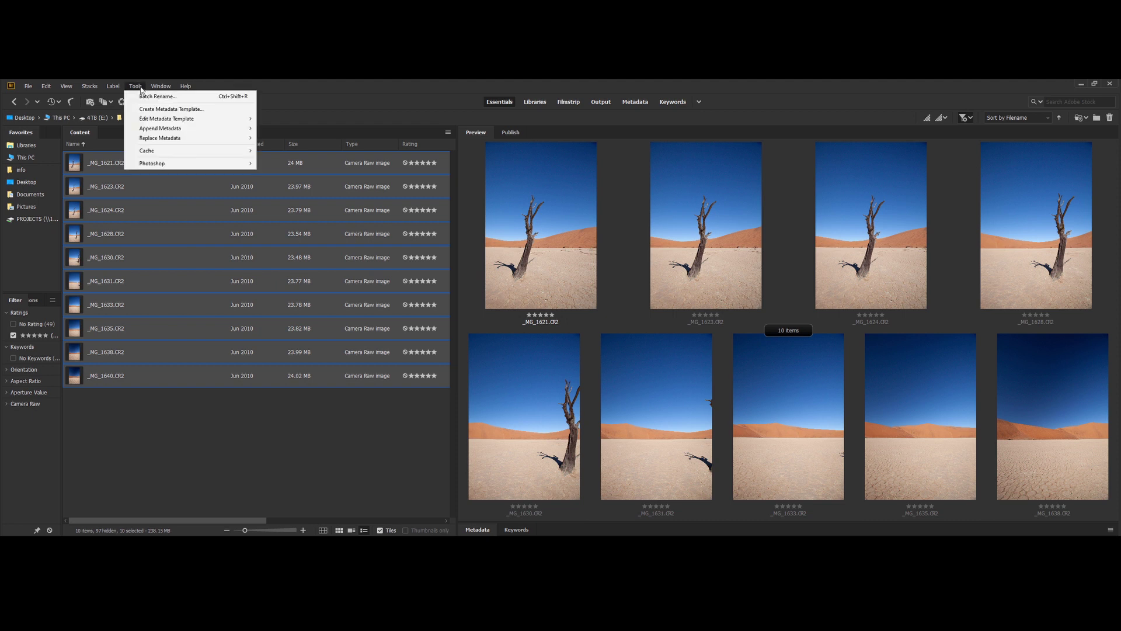
{"action": "mouse_move", "coordinate": [250, 165]}
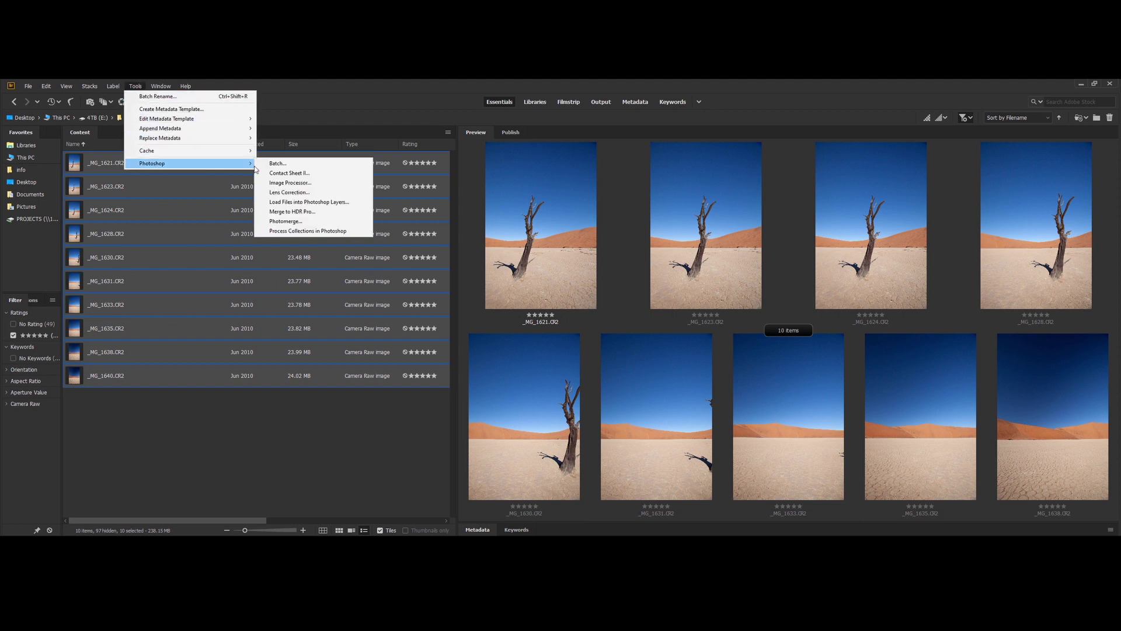
{"action": "left_click", "coordinate": [285, 222]}
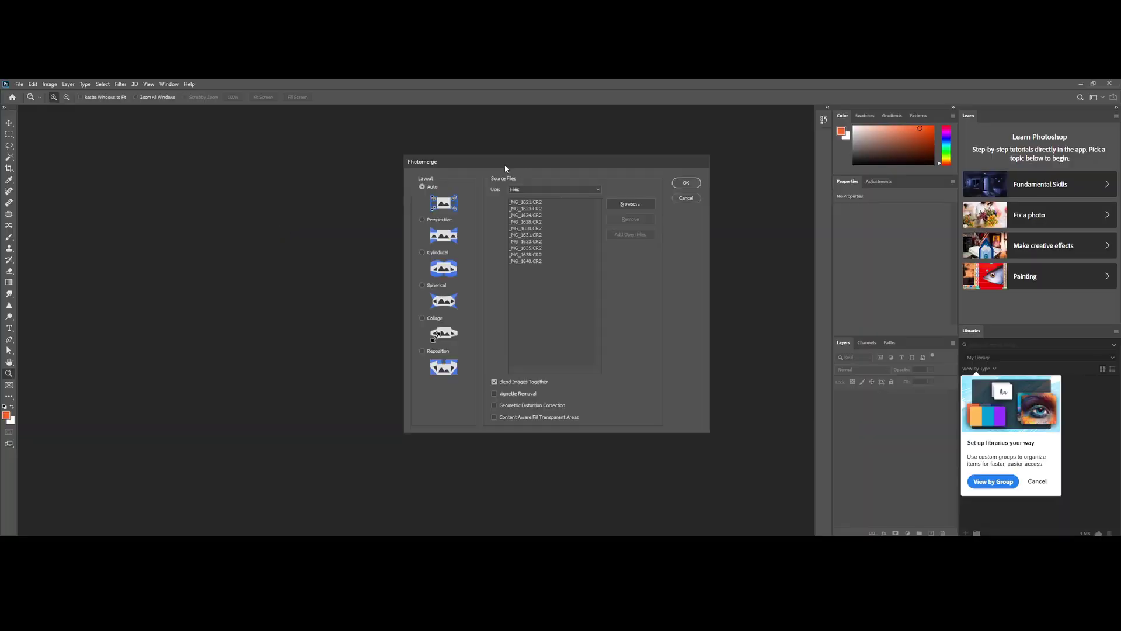
{"action": "left_click_drag", "start_coordinate": [505, 167], "coordinate": [475, 166]}
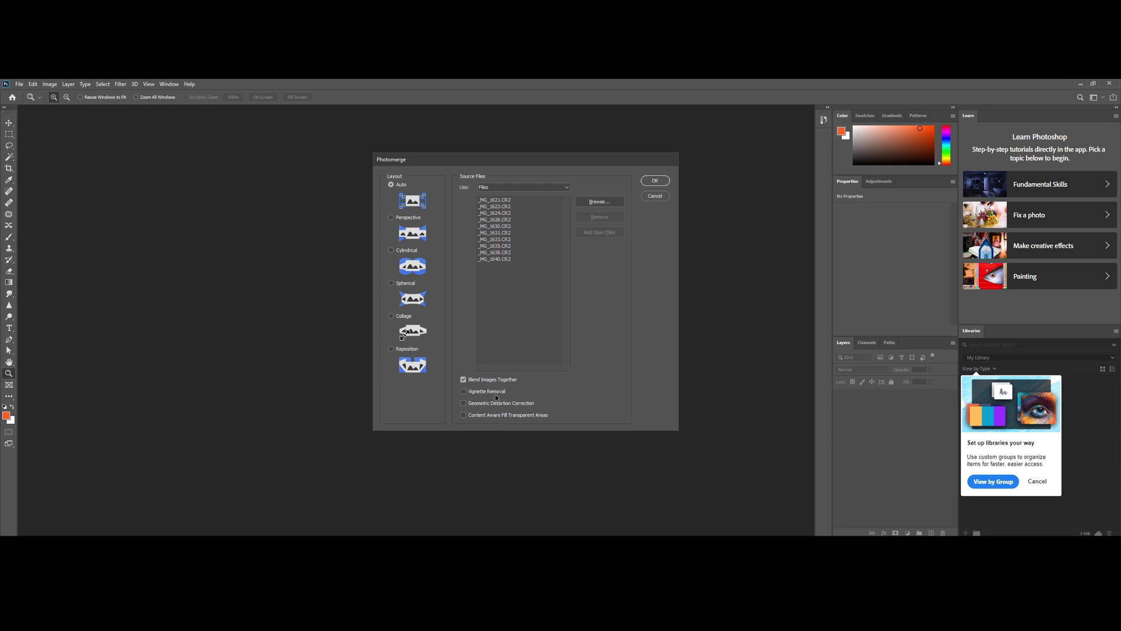
{"action": "left_click", "coordinate": [655, 181]}
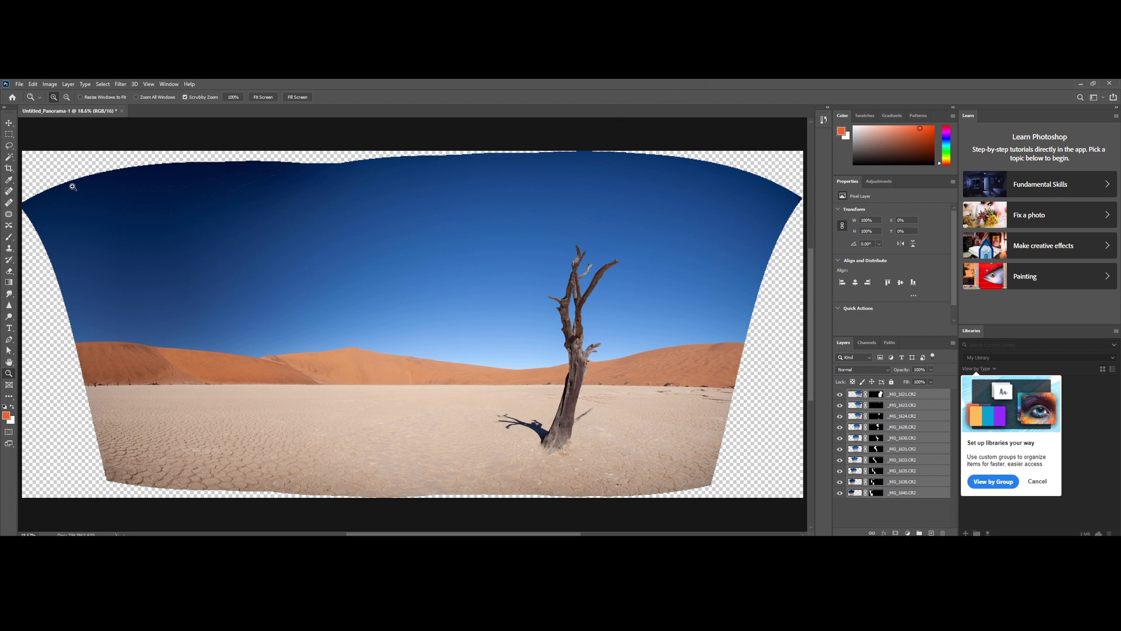
Step: Start cropping the panorama with a 17:6 aspect ratio
{"action": "left_click", "coordinate": [9, 169]}
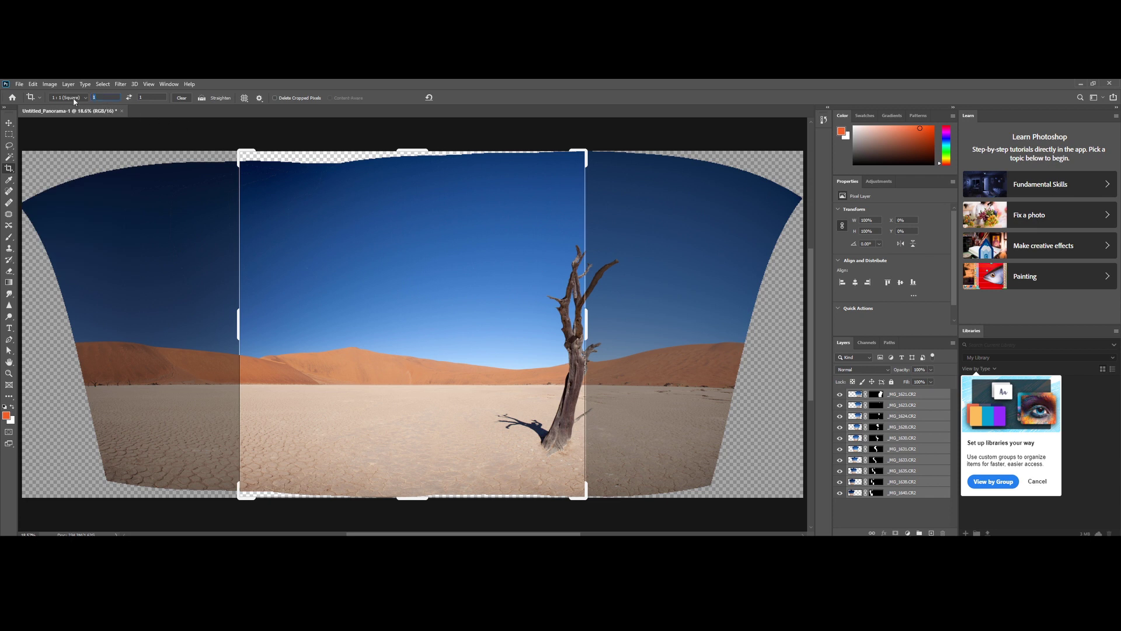
{"action": "type", "text": "6"}
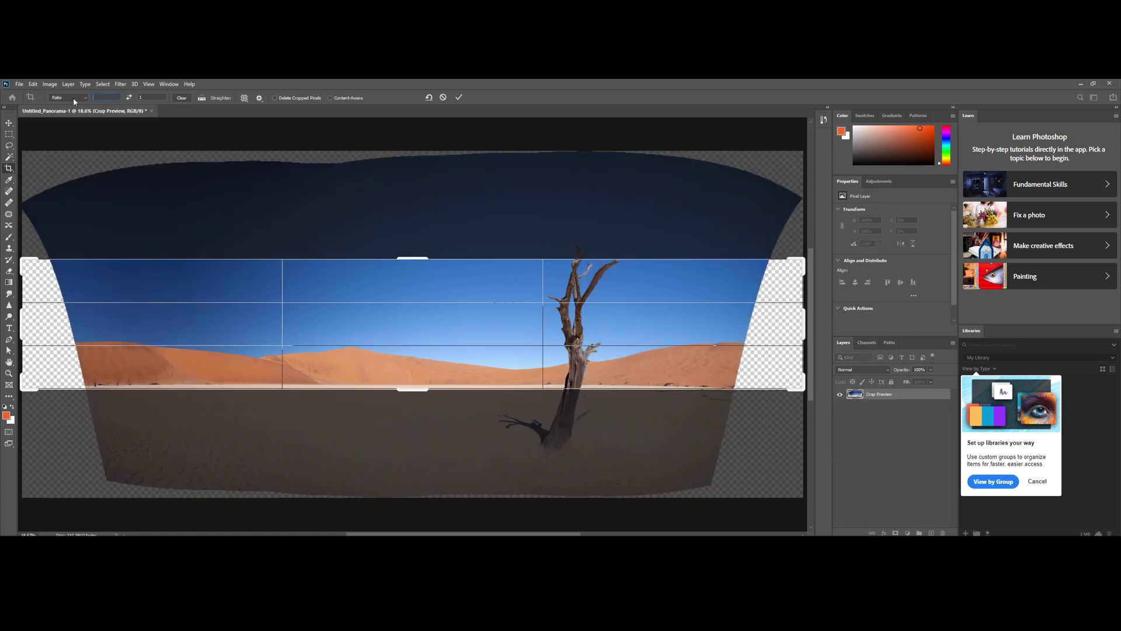
{"action": "type", "text": "17"}
{"action": "key", "text": "Tab"}
{"action": "type", "text": "6"}
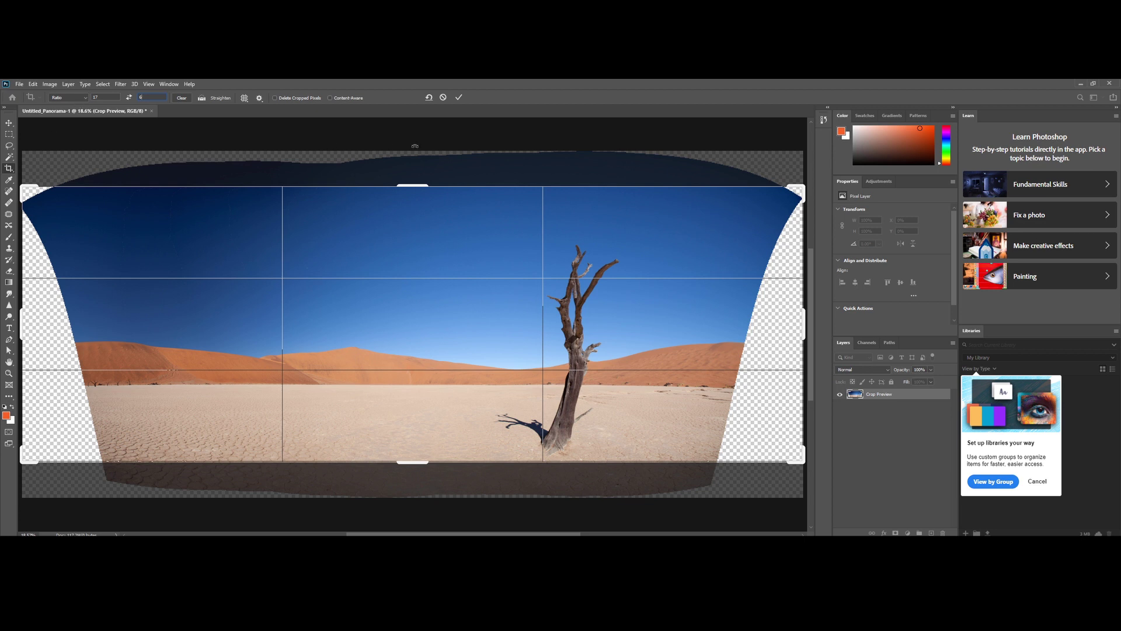
Step: Shrink the 17:6 crop frame inside the panorama's curved edges and reposition the image to include the whole tree
{"action": "left_click_drag", "start_coordinate": [801, 186], "coordinate": [802, 186]}
{"action": "left_click_drag", "start_coordinate": [802, 186], "coordinate": [758, 195]}
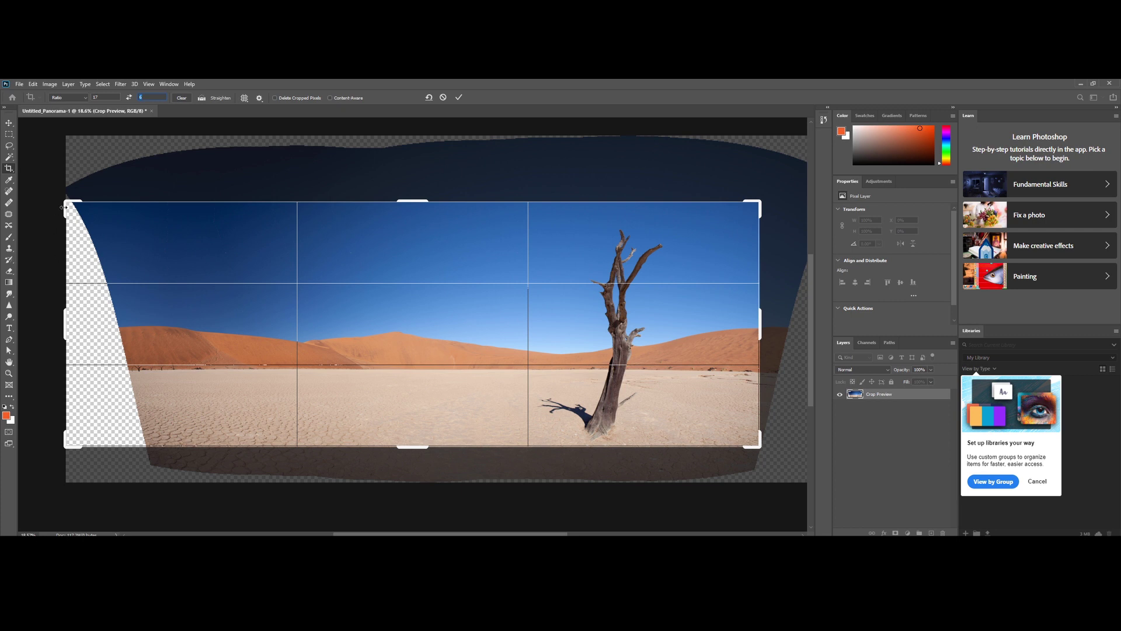
{"action": "left_click_drag", "start_coordinate": [65, 203], "coordinate": [103, 216]}
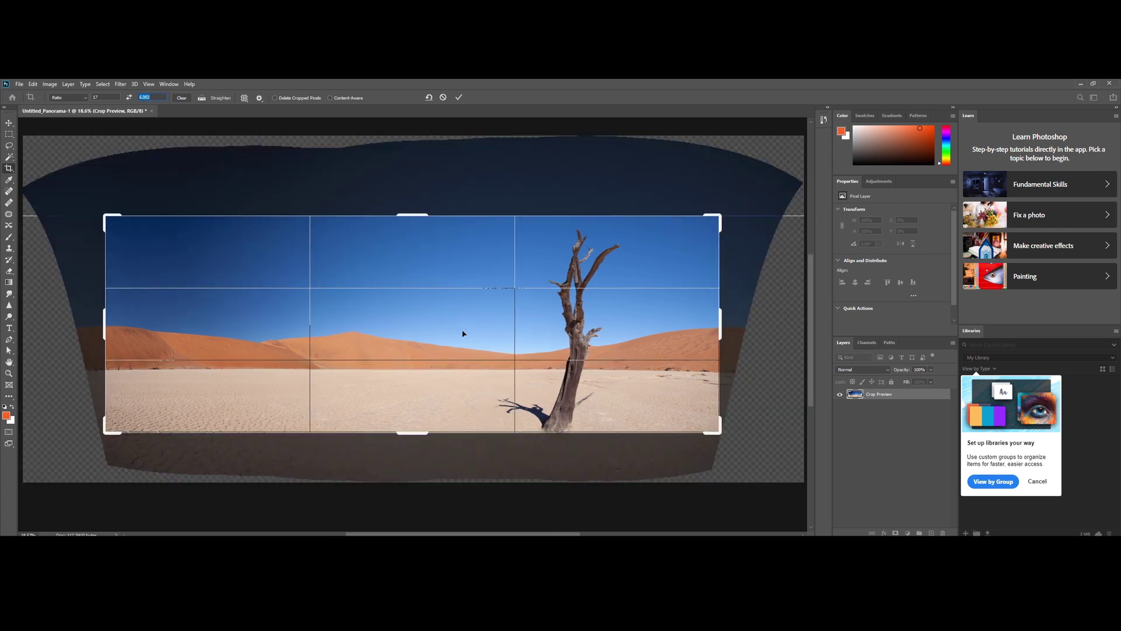
{"action": "type", "text": "6"}
{"action": "left_click_drag", "start_coordinate": [419, 384], "coordinate": [418, 367]}
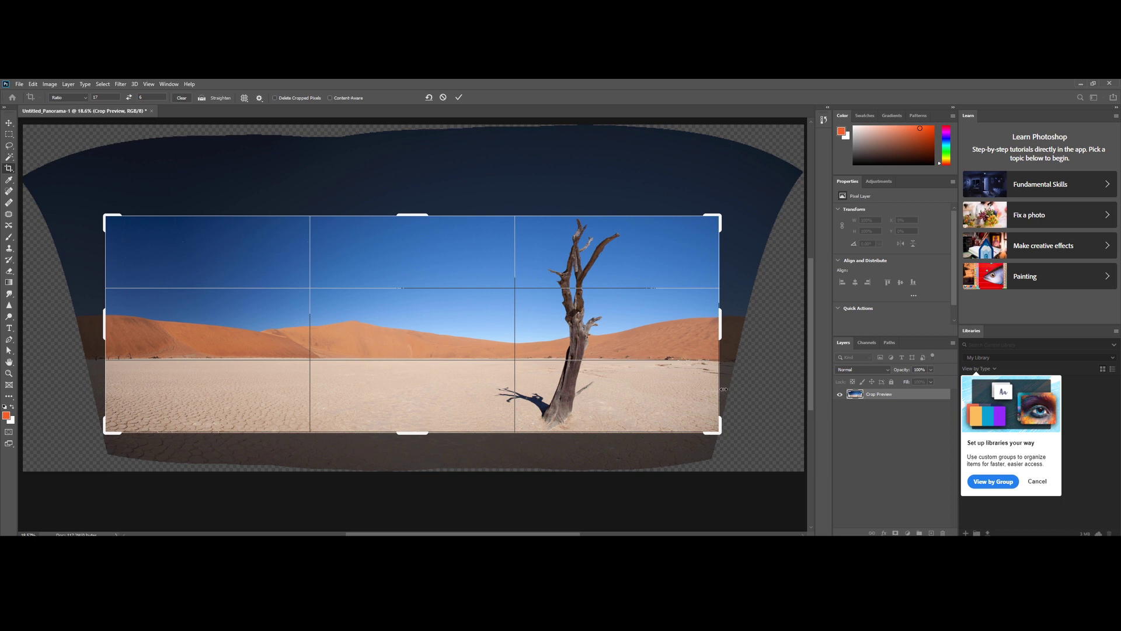
Step: Pull in the crop frame's lower-right corner slightly to exclude the transparent pixels there
{"action": "key", "text": "ctrl+plus"}
{"action": "key", "text": "ctrl+plus"}
{"action": "key", "text": "ctrl+plus"}
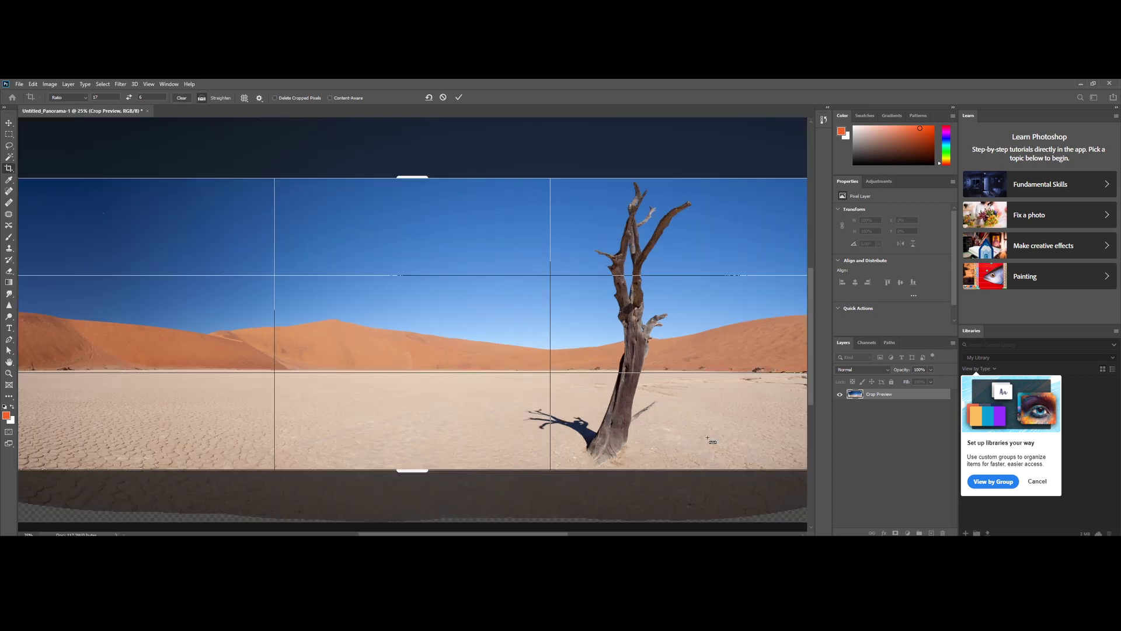
{"action": "left_click_drag", "start_coordinate": [724, 412], "coordinate": [247, 187]}
{"action": "left_click_drag", "start_coordinate": [458, 258], "coordinate": [210, 185]}
{"action": "key", "text": "ctrl+plus"}
{"action": "key", "text": "ctrl+plus"}
{"action": "key", "text": "ctrl+plus"}
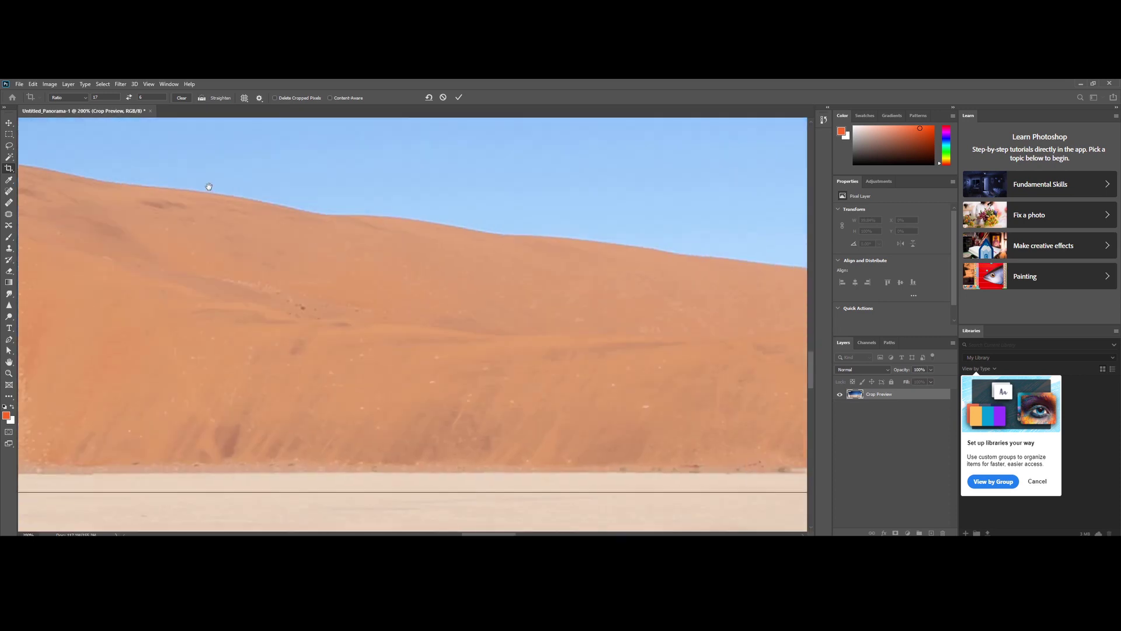
{"action": "left_click_drag", "start_coordinate": [525, 304], "coordinate": [193, 175]}
{"action": "left_click_drag", "start_coordinate": [541, 364], "coordinate": [280, 199]}
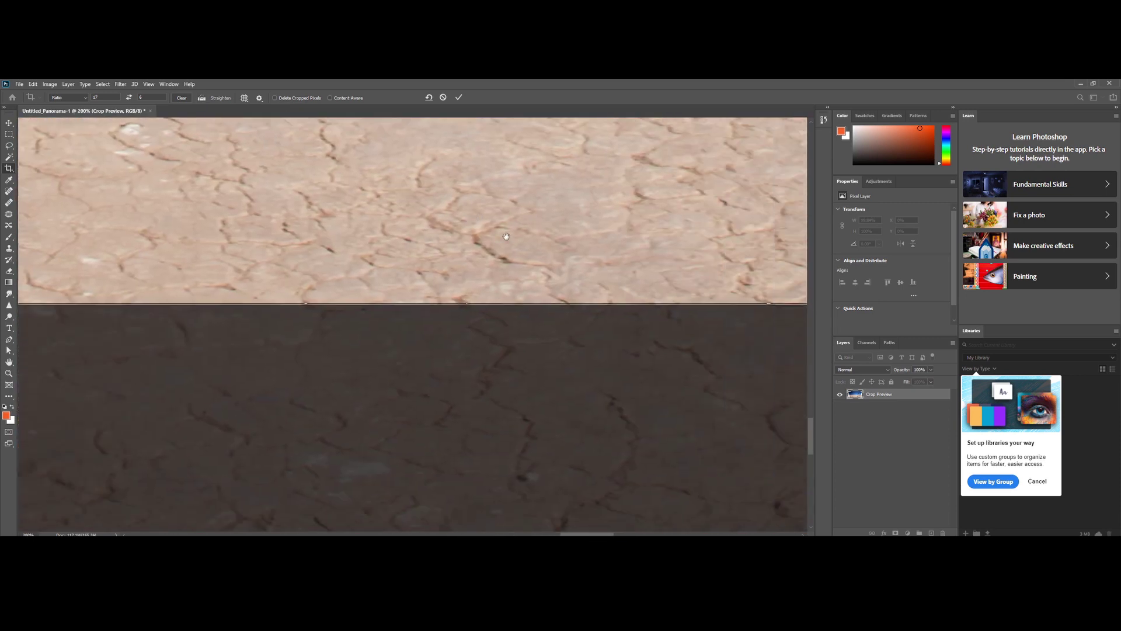
{"action": "left_click_drag", "start_coordinate": [671, 244], "coordinate": [280, 303]}
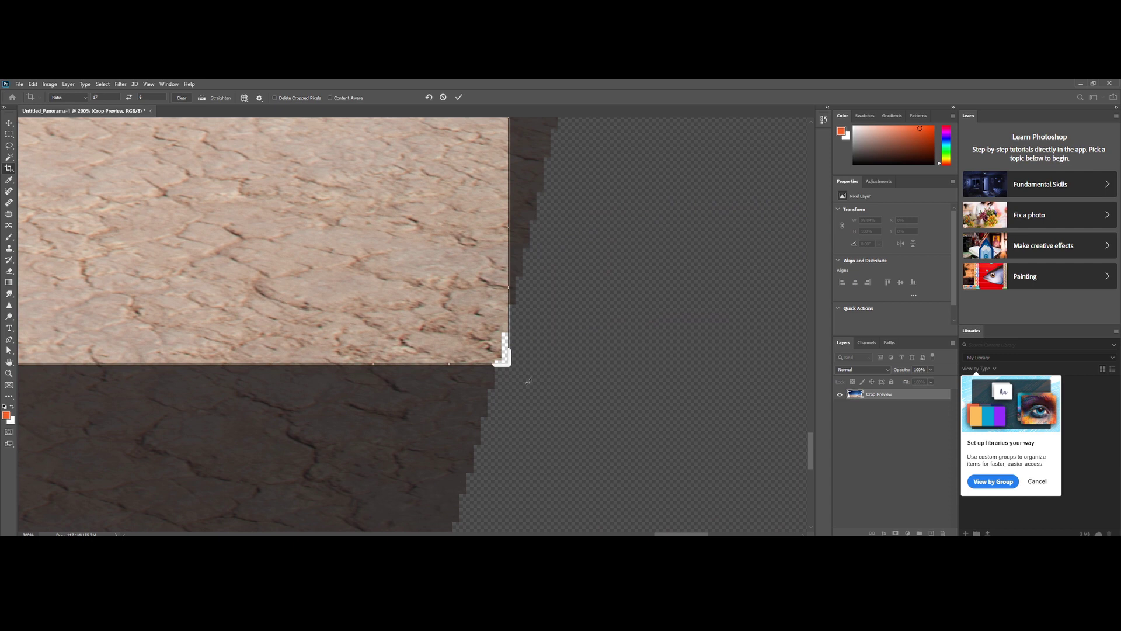
{"action": "left_click_drag", "start_coordinate": [509, 364], "coordinate": [499, 361]}
Step: Check the crop frame's left and right edges and apply the 17:6 crop to the panorama
{"action": "key", "text": "ctrl+minus"}
{"action": "key", "text": "ctrl+minus"}
{"action": "key", "text": "ctrl+minus"}
{"action": "key", "text": "ctrl+minus"}
{"action": "key", "text": "ctrl+minus"}
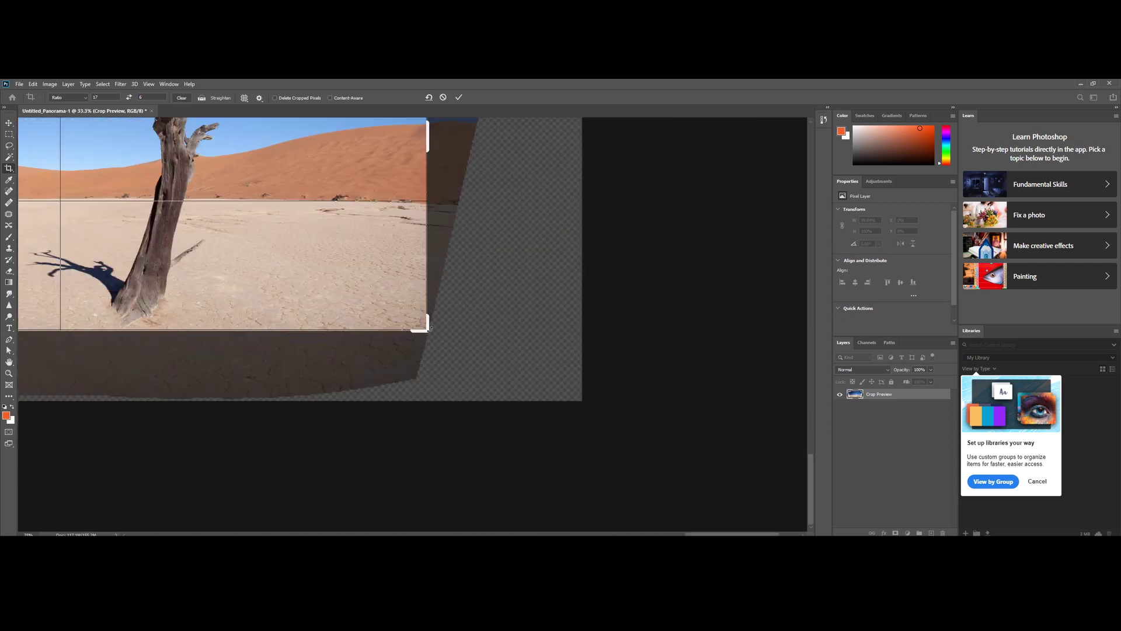
{"action": "left_click_drag", "start_coordinate": [167, 258], "coordinate": [442, 338]}
{"action": "left_click_drag", "start_coordinate": [53, 307], "coordinate": [416, 333]}
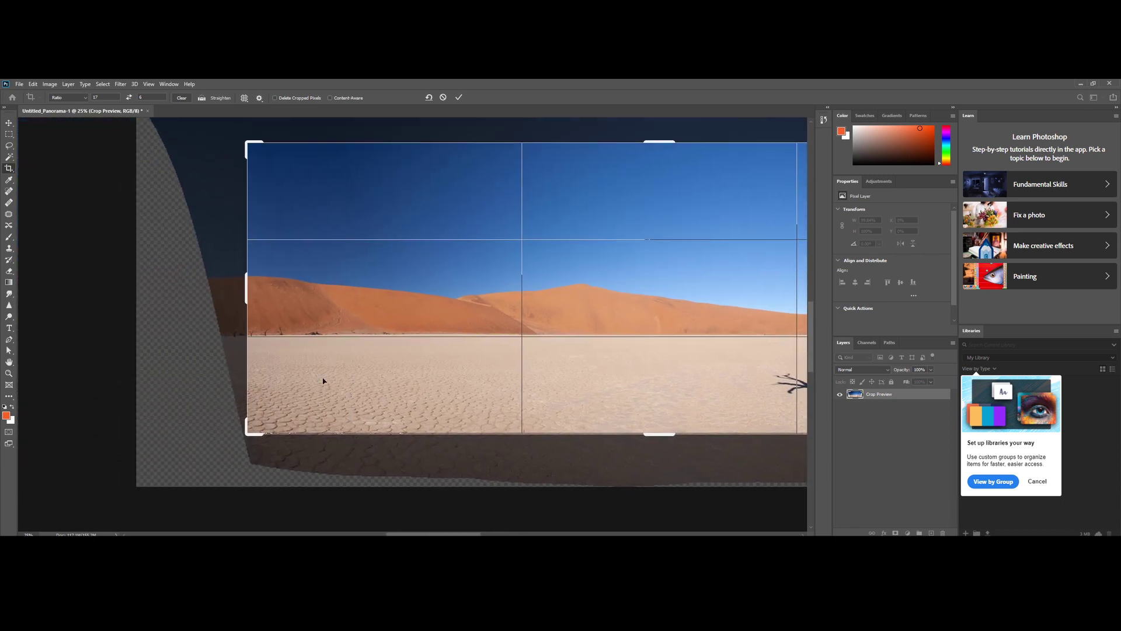
{"action": "left_click_drag", "start_coordinate": [576, 327], "coordinate": [235, 340]}
{"action": "left_click_drag", "start_coordinate": [313, 328], "coordinate": [365, 332]}
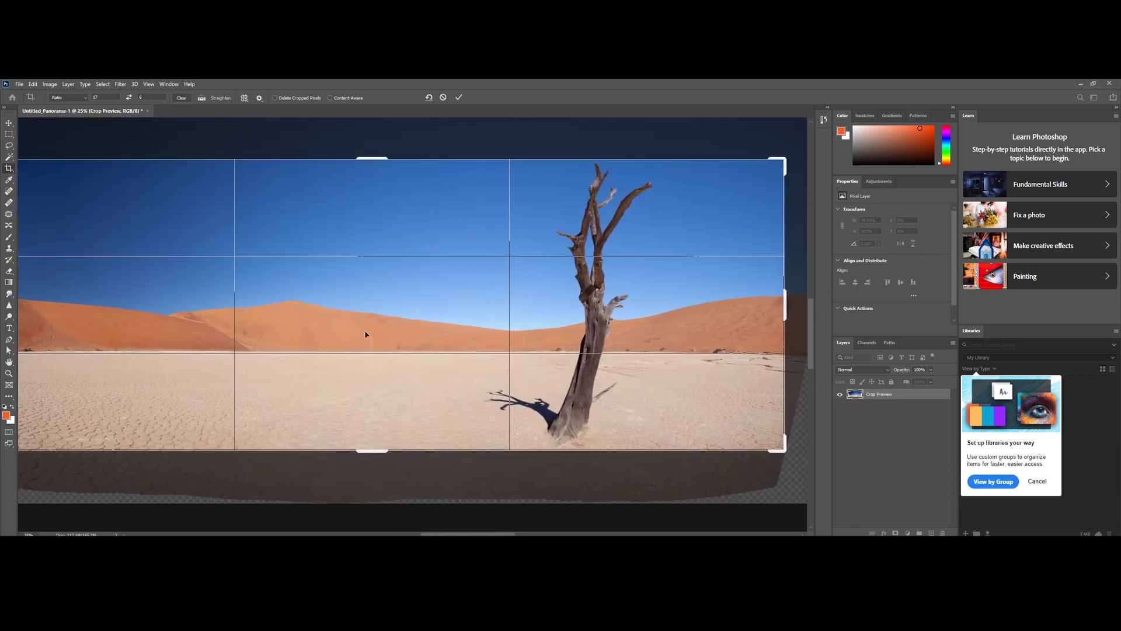
{"action": "key", "text": "ctrl+0"}
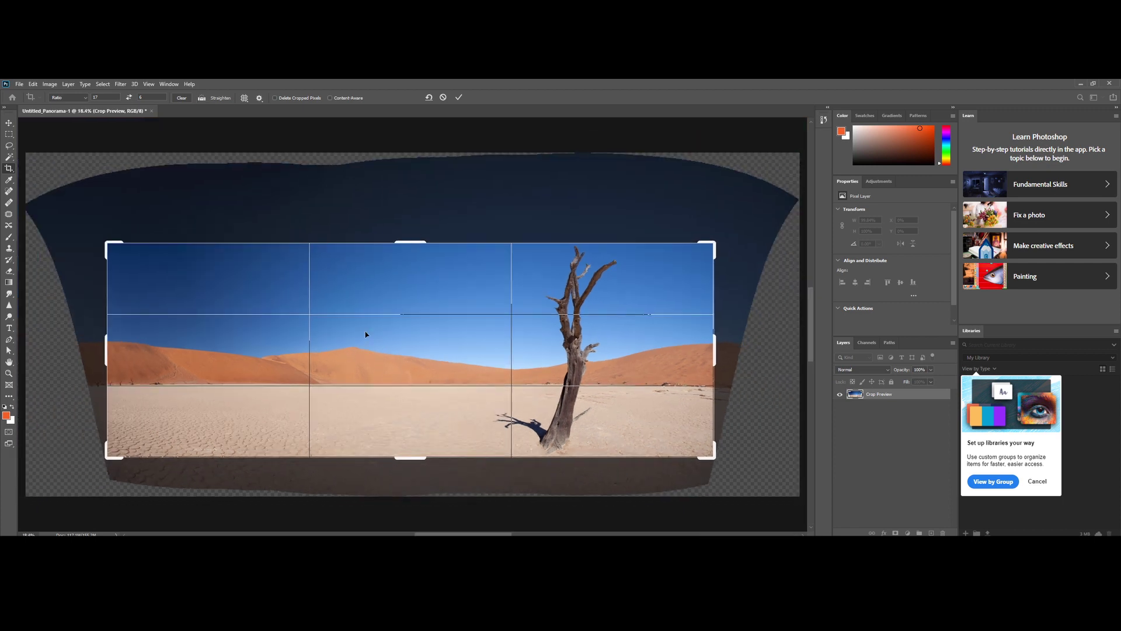
{"action": "key", "text": "Return"}
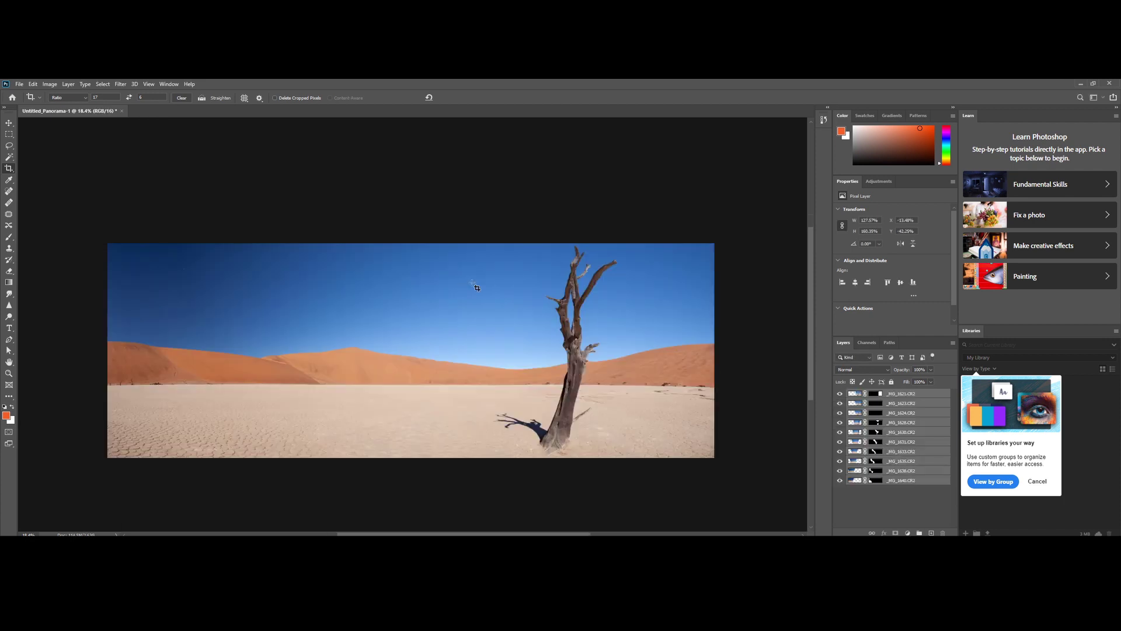
{"action": "key", "text": "ctrl+0"}
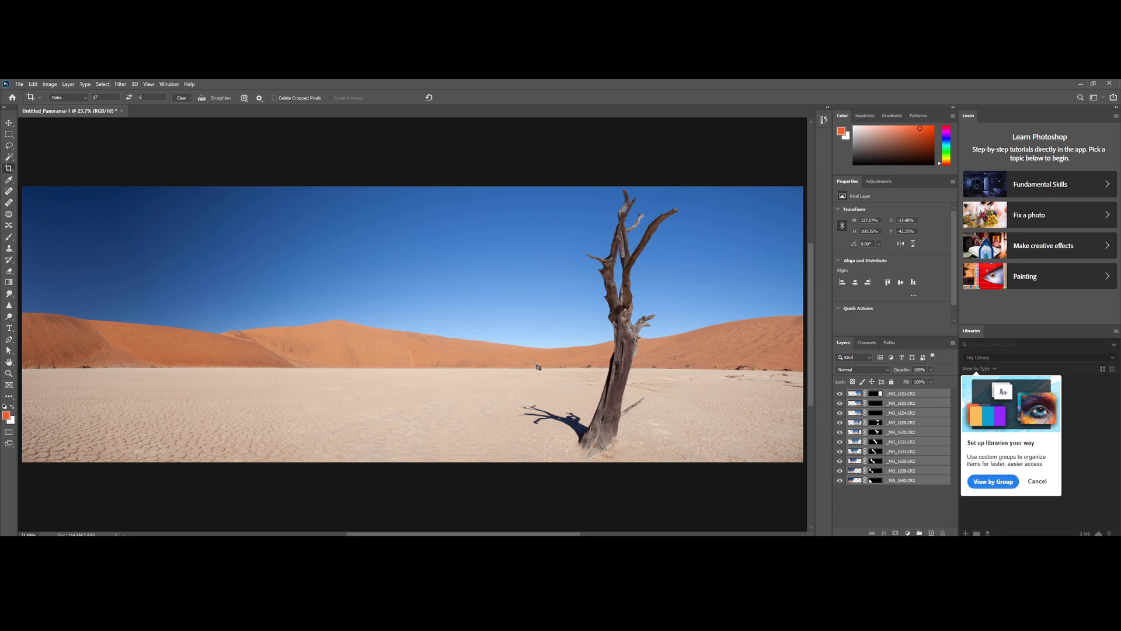
Step: Examine the sky, the dune ridges and the treetop up close for visible blending seams
{"action": "key", "text": "ctrl+1"}
{"action": "left_click_drag", "start_coordinate": [270, 350], "coordinate": [623, 465]}
{"action": "key", "text": "ctrl+minus"}
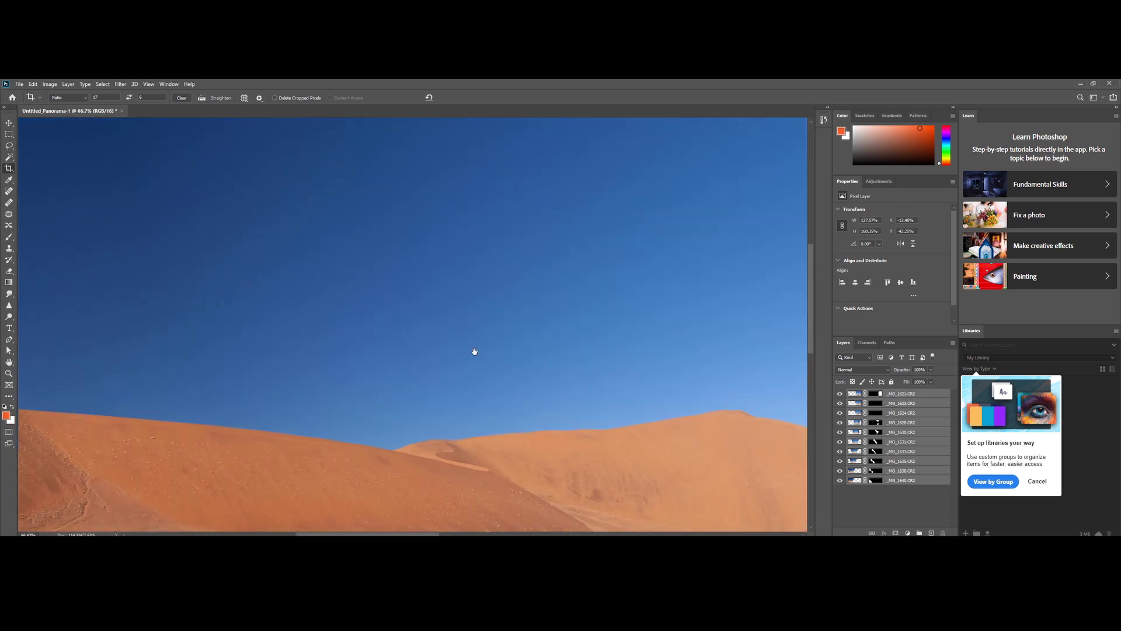
{"action": "left_click_drag", "start_coordinate": [475, 351], "coordinate": [613, 463]}
{"action": "left_click_drag", "start_coordinate": [407, 360], "coordinate": [691, 341]}
{"action": "left_click_drag", "start_coordinate": [653, 372], "coordinate": [552, 413]}
{"action": "left_click_drag", "start_coordinate": [700, 429], "coordinate": [455, 390]}
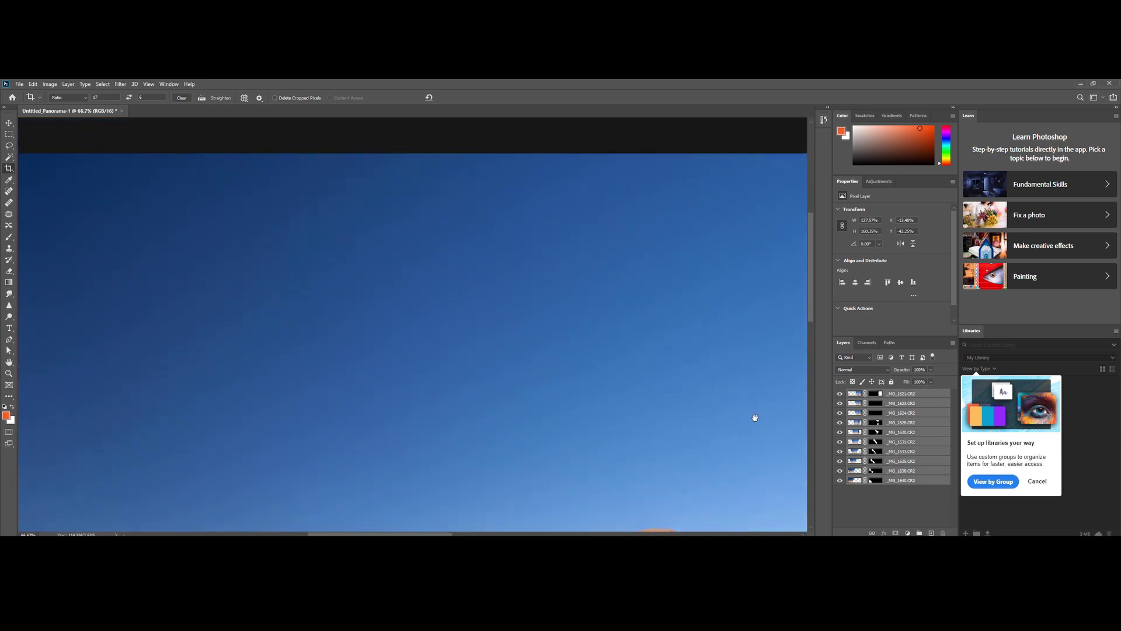
{"action": "left_click_drag", "start_coordinate": [755, 418], "coordinate": [494, 362]}
{"action": "left_click_drag", "start_coordinate": [660, 340], "coordinate": [539, 375]}
{"action": "left_click_drag", "start_coordinate": [688, 359], "coordinate": [500, 382]}
{"action": "left_click_drag", "start_coordinate": [720, 349], "coordinate": [735, 433]}
{"action": "left_click_drag", "start_coordinate": [516, 383], "coordinate": [660, 382]}
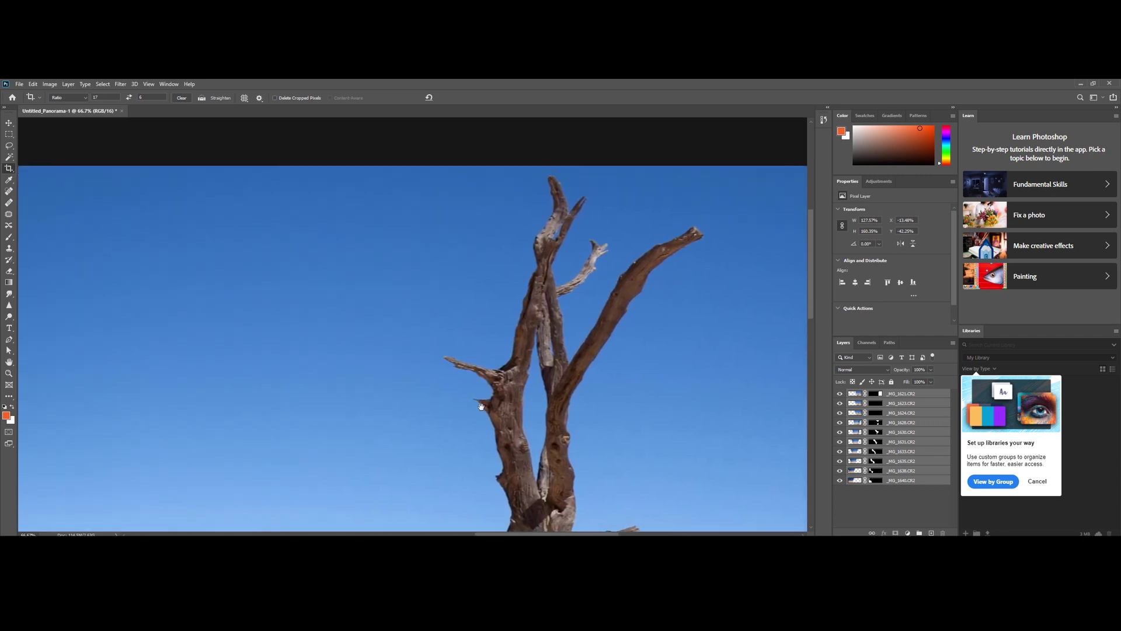
Step: Examine the tree trunk, its shadow and the cracked ground across the panorama for stitching errors
{"action": "left_click_drag", "start_coordinate": [482, 406], "coordinate": [570, 223]}
{"action": "left_click_drag", "start_coordinate": [606, 325], "coordinate": [642, 220]}
{"action": "left_click_drag", "start_coordinate": [538, 314], "coordinate": [658, 244]}
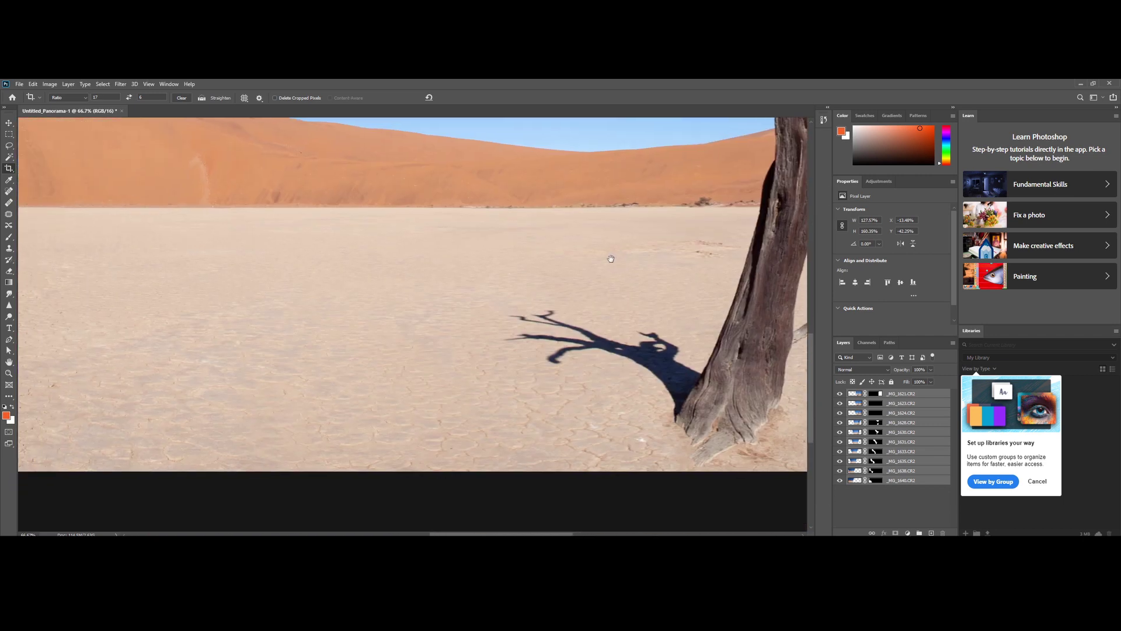
{"action": "left_click_drag", "start_coordinate": [495, 292], "coordinate": [670, 302]}
{"action": "left_click_drag", "start_coordinate": [432, 327], "coordinate": [670, 324]}
{"action": "left_click_drag", "start_coordinate": [260, 308], "coordinate": [724, 363]}
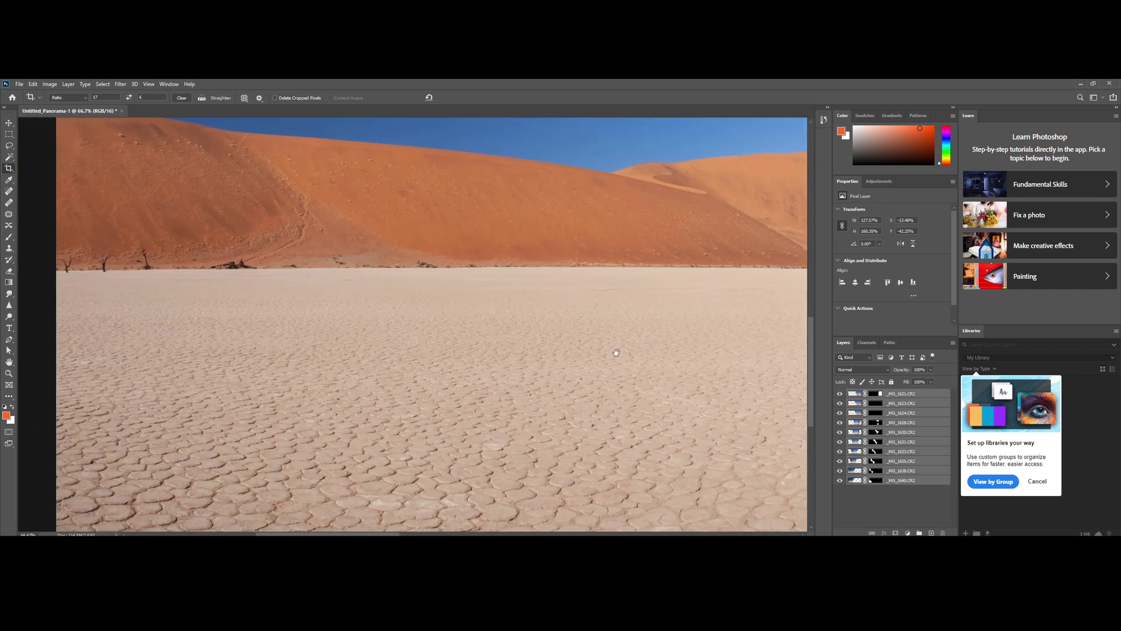
{"action": "left_click_drag", "start_coordinate": [530, 356], "coordinate": [281, 357]}
{"action": "left_click_drag", "start_coordinate": [689, 358], "coordinate": [245, 358]}
{"action": "left_click_drag", "start_coordinate": [782, 357], "coordinate": [520, 358]}
{"action": "key", "text": "ctrl+0"}
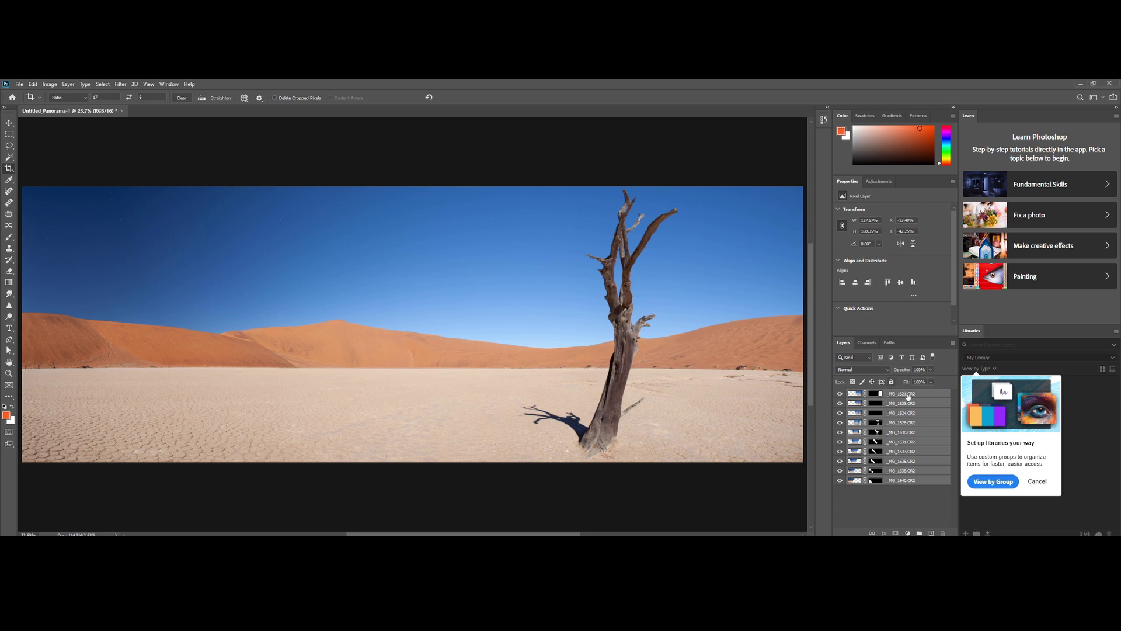
Step: Go through the layer masks from the bottom layer _MG_1640.CR2 up to _MG_1628.CR2 to see how the photos are blended
{"action": "left_click", "coordinate": [899, 481]}
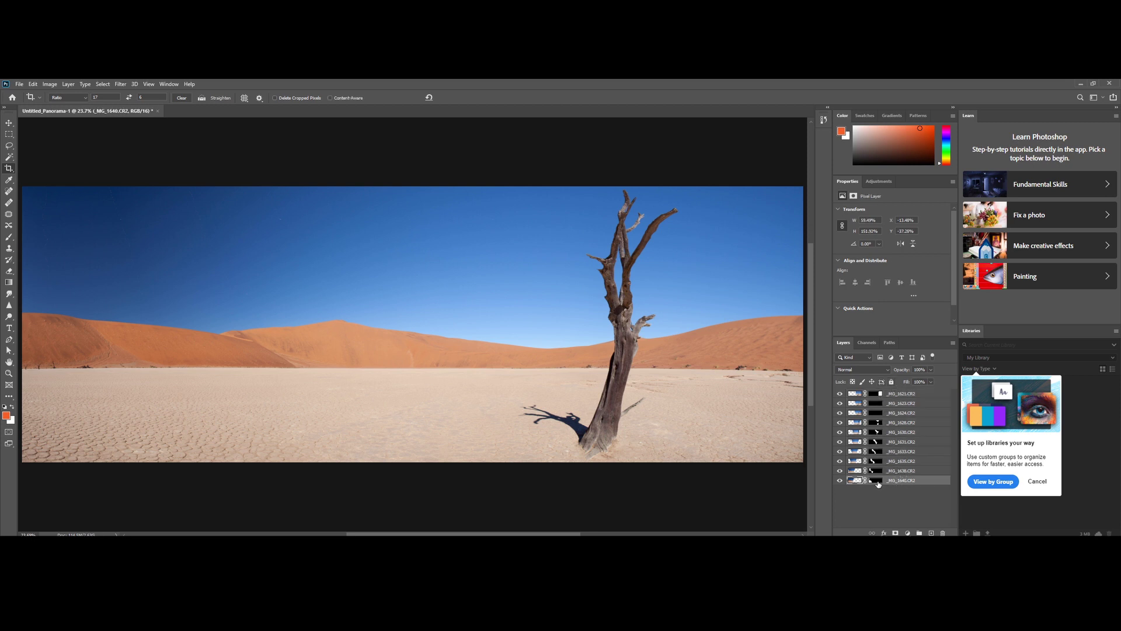
{"action": "left_click", "coordinate": [875, 479]}
{"action": "left_click", "coordinate": [875, 470]}
{"action": "left_click", "coordinate": [876, 461]}
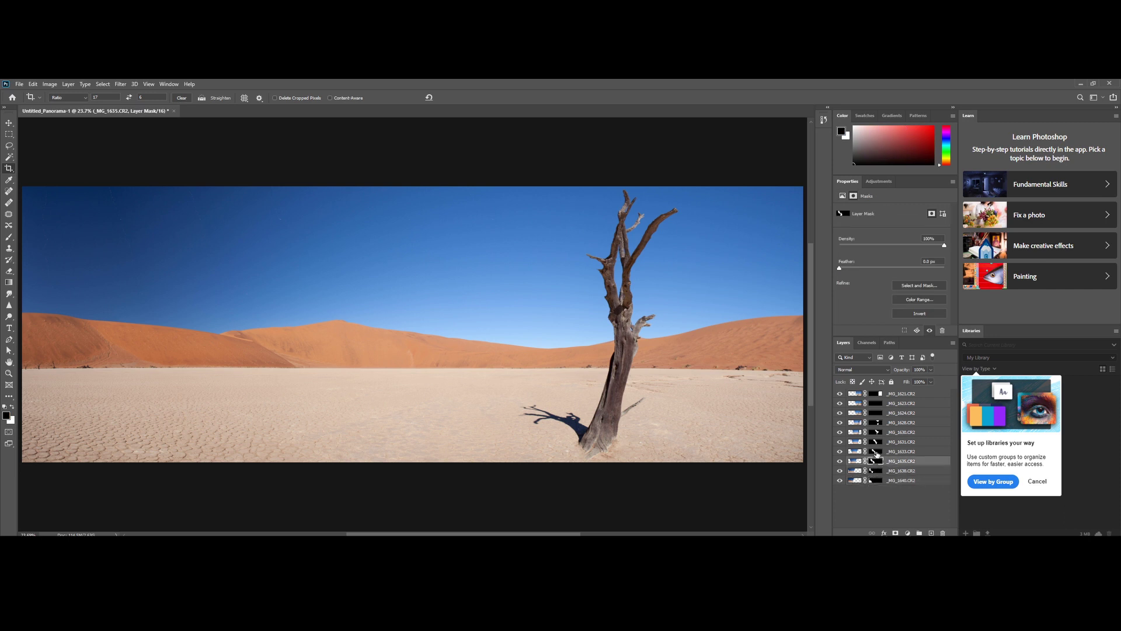
{"action": "left_click", "coordinate": [876, 451]}
{"action": "left_click", "coordinate": [876, 441]}
{"action": "left_click", "coordinate": [875, 431]}
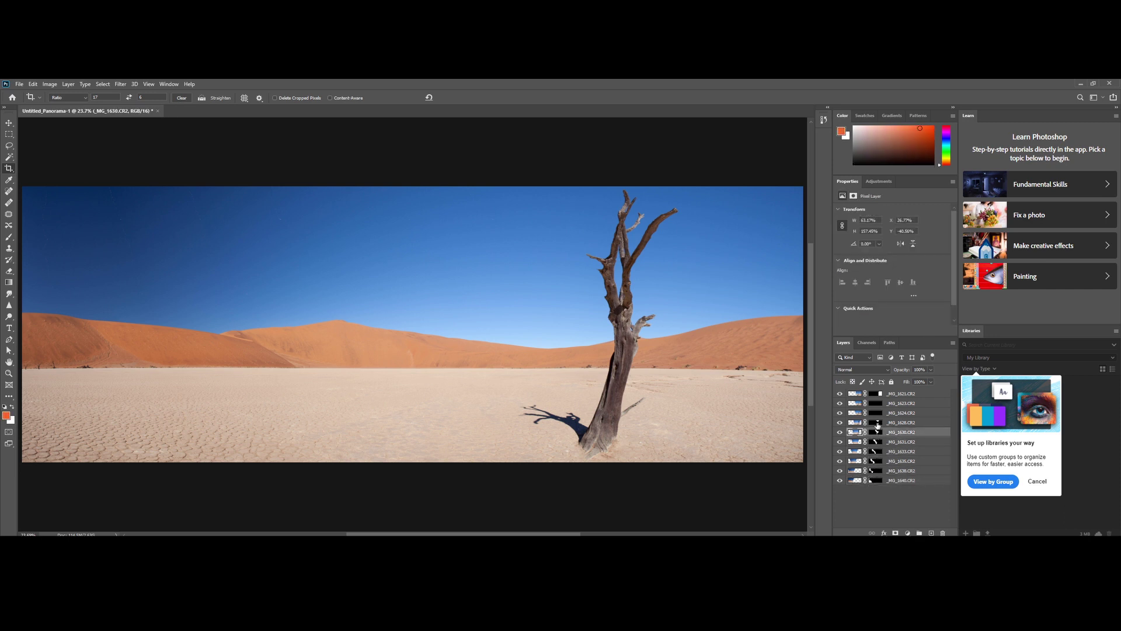
{"action": "left_click", "coordinate": [876, 422]}
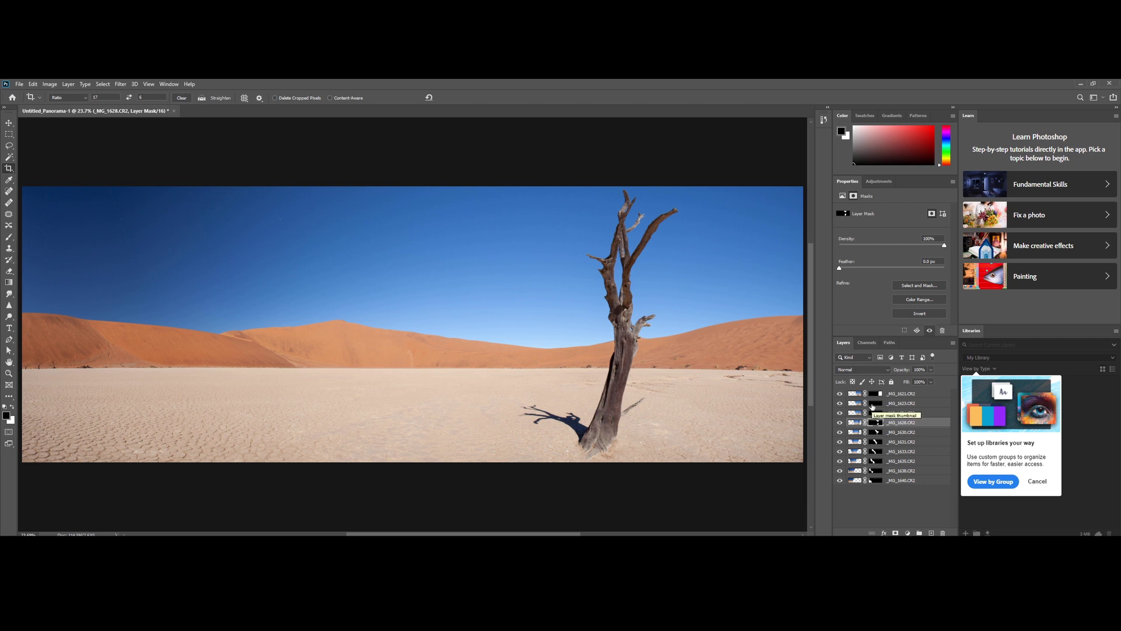
Step: Group all ten photo layers and name the group RAW PANO OUTPUT
{"action": "right_click", "coordinate": [899, 481]}
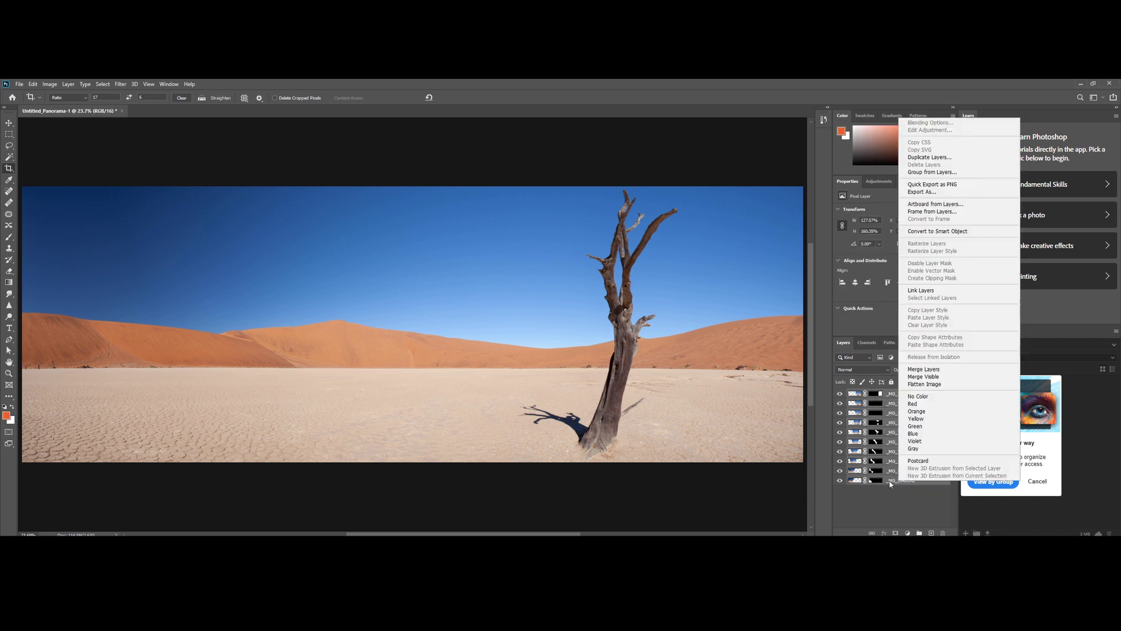
{"action": "left_click", "coordinate": [889, 483]}
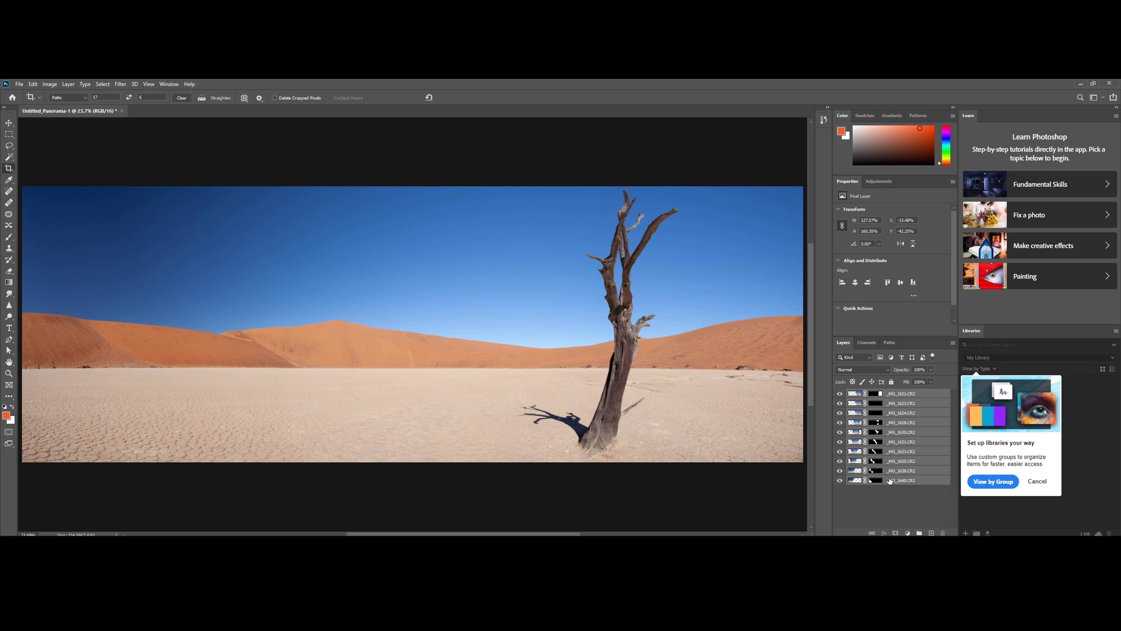
{"action": "key", "text": "ctrl+g"}
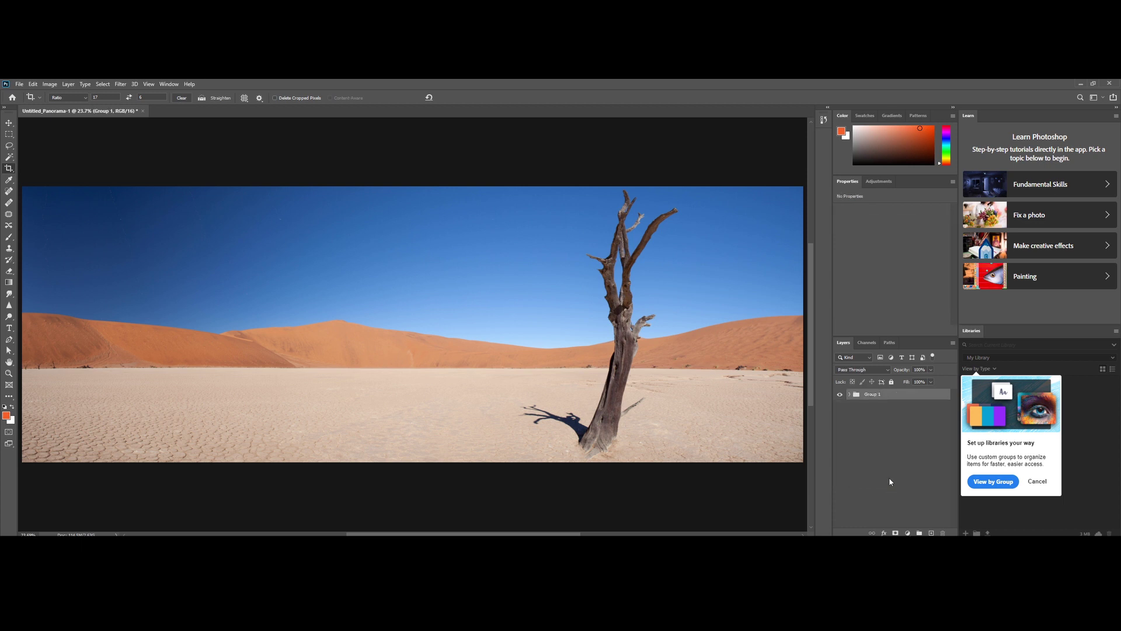
{"action": "double_click", "coordinate": [876, 396]}
{"action": "type", "text": "RAW PANO OUTPUT"}
{"action": "key", "text": "Return"}
Step: Add a Selective Color adjustment layer above the group and adjust the colour balance of its Reds and Yellows
{"action": "left_click", "coordinate": [908, 532]}
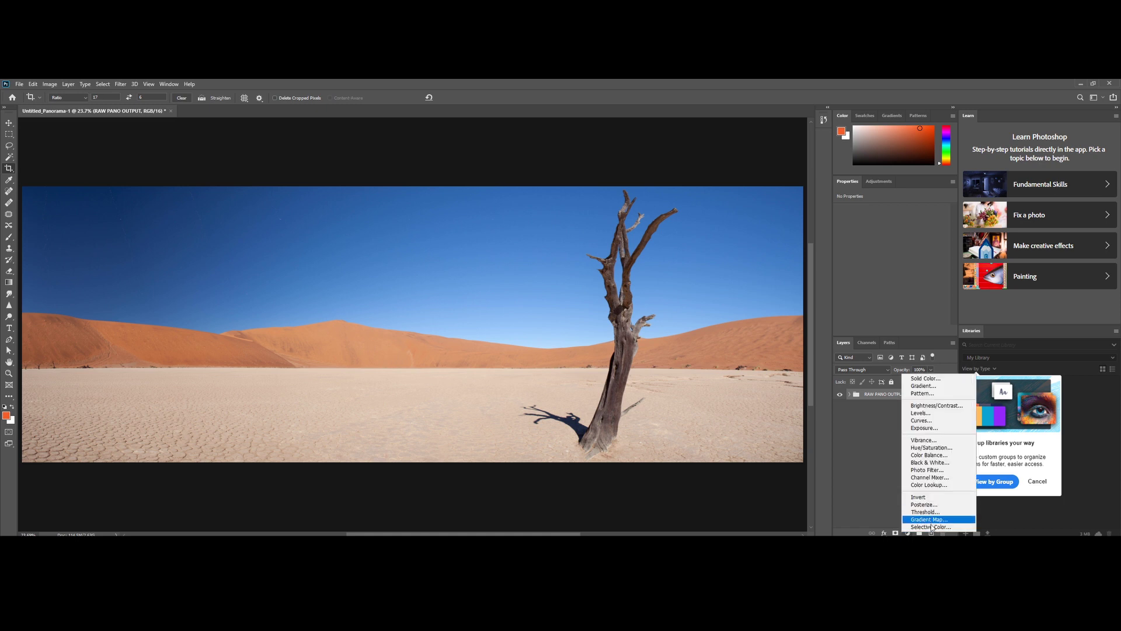
{"action": "left_click", "coordinate": [930, 527]}
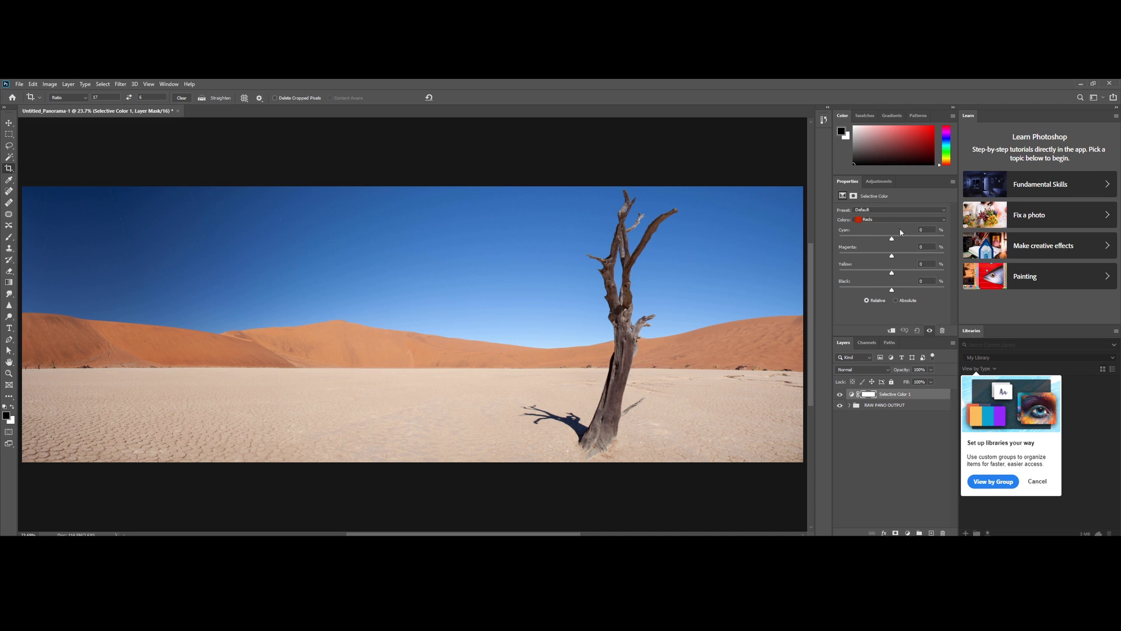
{"action": "mouse_move", "coordinate": [891, 240]}
{"action": "left_mouse_down"}
{"action": "mouse_move", "coordinate": [850, 238]}
{"action": "mouse_move", "coordinate": [888, 240]}
{"action": "left_mouse_up"}
{"action": "mouse_move", "coordinate": [892, 257]}
{"action": "left_mouse_down"}
{"action": "mouse_move", "coordinate": [879, 258]}
{"action": "mouse_move", "coordinate": [896, 260]}
{"action": "mouse_move", "coordinate": [881, 274]}
{"action": "mouse_move", "coordinate": [896, 275]}
{"action": "mouse_move", "coordinate": [878, 272]}
{"action": "mouse_move", "coordinate": [894, 269]}
{"action": "left_mouse_up"}
{"action": "left_click", "coordinate": [888, 220]}
{"action": "left_click", "coordinate": [883, 236]}
{"action": "left_click_drag", "start_coordinate": [892, 241], "coordinate": [900, 273]}
Step: Adjust the Selective Color Cyans, and set its Blues to cyan +13, magenta -19 and yellow -17
{"action": "left_click", "coordinate": [899, 220]}
{"action": "left_click", "coordinate": [881, 250]}
{"action": "mouse_move", "coordinate": [893, 240]}
{"action": "left_mouse_down"}
{"action": "mouse_move", "coordinate": [881, 239]}
{"action": "mouse_move", "coordinate": [897, 240]}
{"action": "mouse_move", "coordinate": [890, 257]}
{"action": "left_mouse_up"}
{"action": "mouse_move", "coordinate": [893, 275]}
{"action": "left_mouse_down"}
{"action": "mouse_move", "coordinate": [903, 274]}
{"action": "mouse_move", "coordinate": [888, 273]}
{"action": "left_mouse_up"}
{"action": "left_click", "coordinate": [878, 221]}
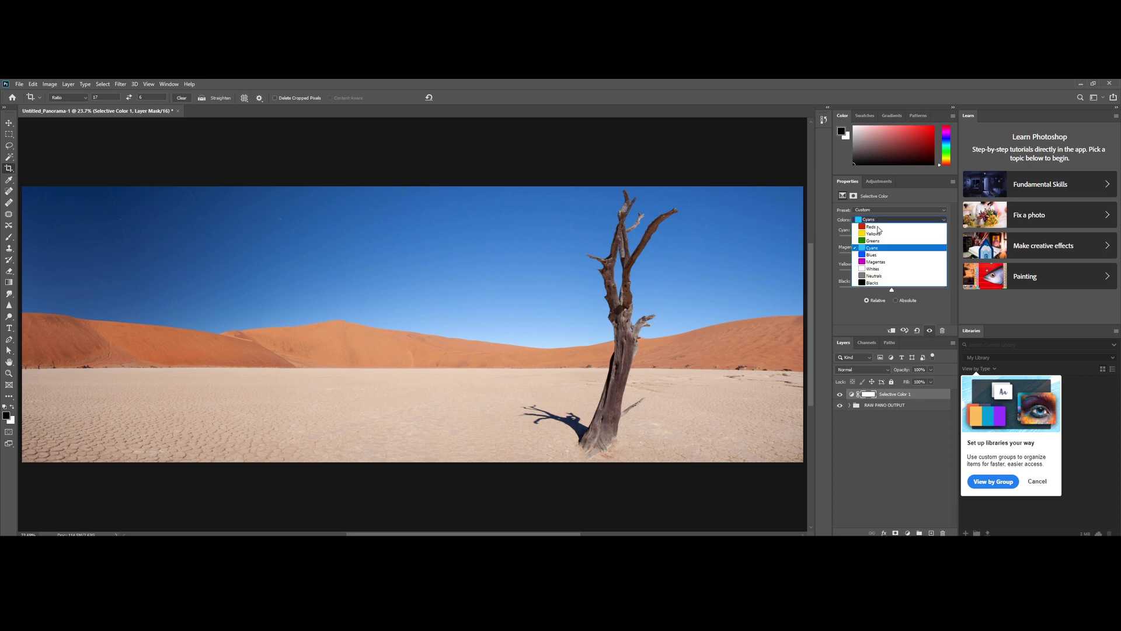
{"action": "left_click", "coordinate": [880, 257]}
{"action": "left_click_drag", "start_coordinate": [891, 240], "coordinate": [884, 273]}
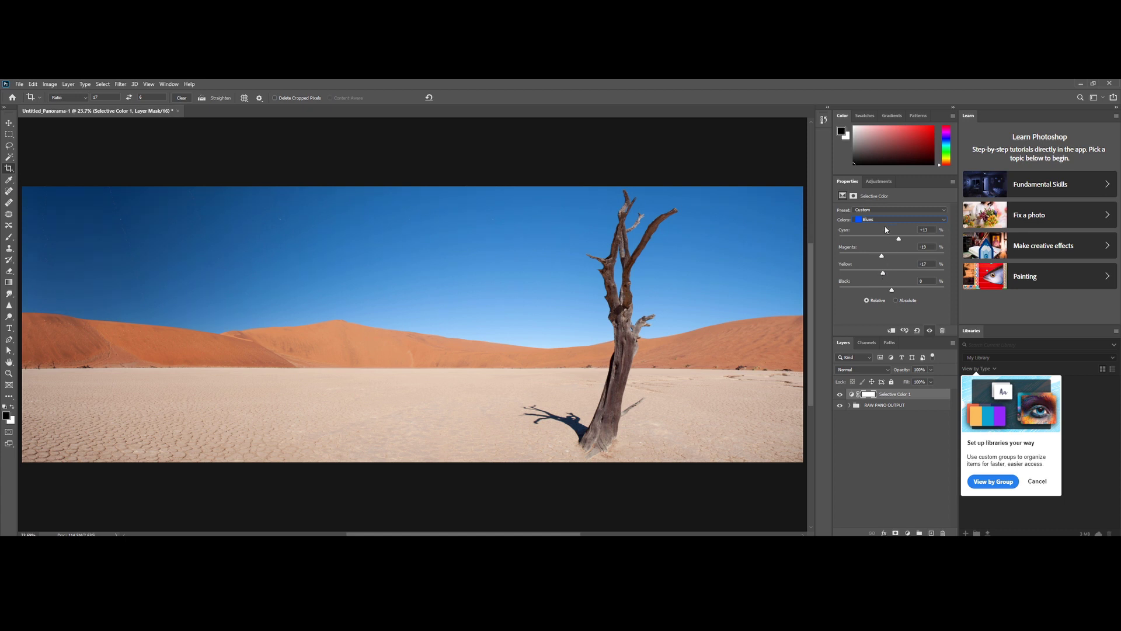
Step: Set the Selective Color Neutrals to cyan +9 and magenta -10, and the Blacks to cyan +4, magenta +3 and yellow +4
{"action": "left_click", "coordinate": [885, 220]}
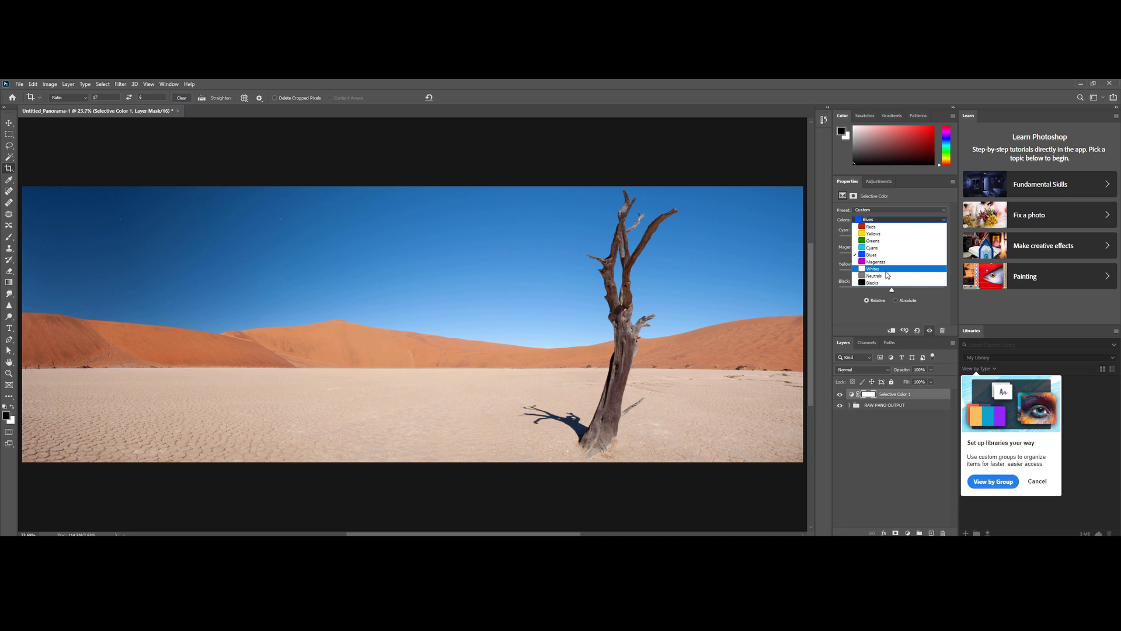
{"action": "left_click", "coordinate": [885, 276]}
{"action": "left_click_drag", "start_coordinate": [893, 244], "coordinate": [890, 259]}
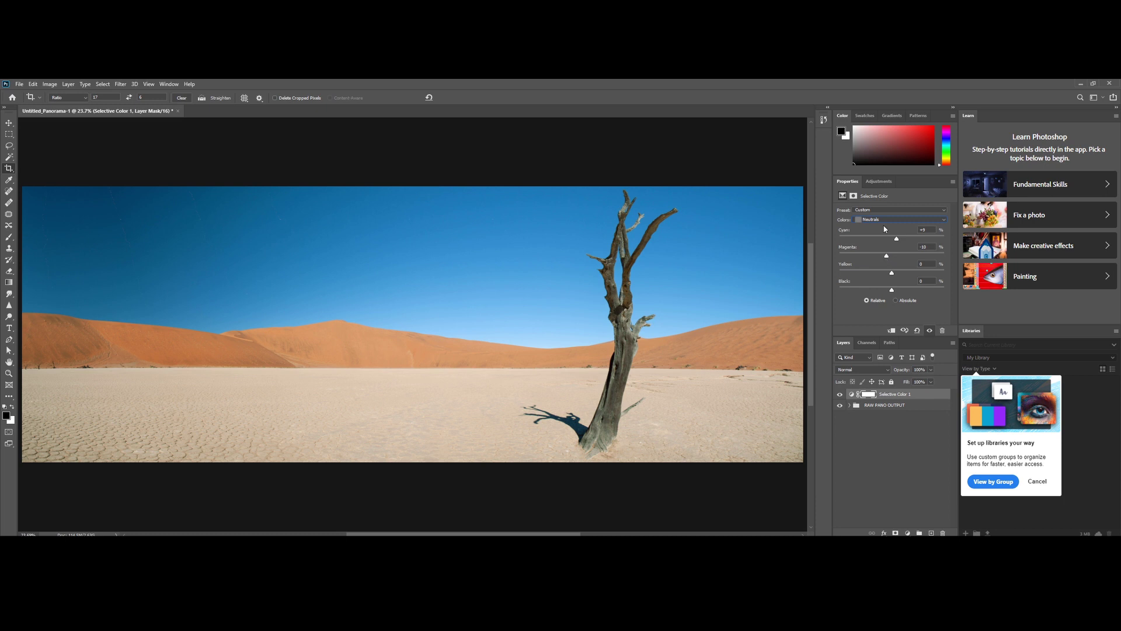
{"action": "left_click", "coordinate": [885, 220]}
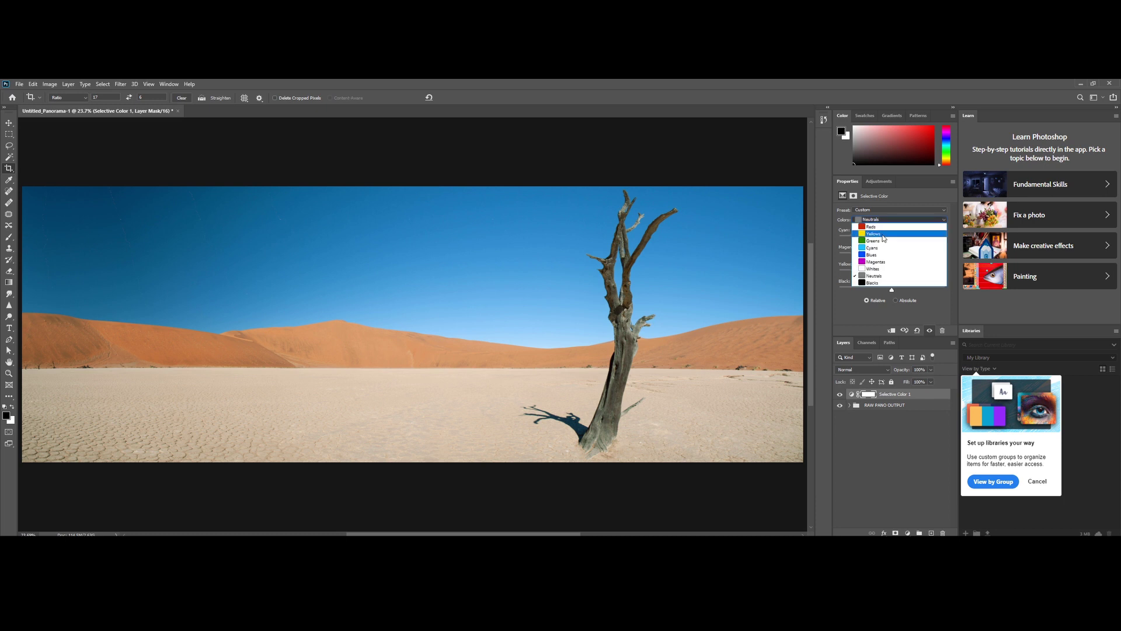
{"action": "left_click", "coordinate": [889, 285]}
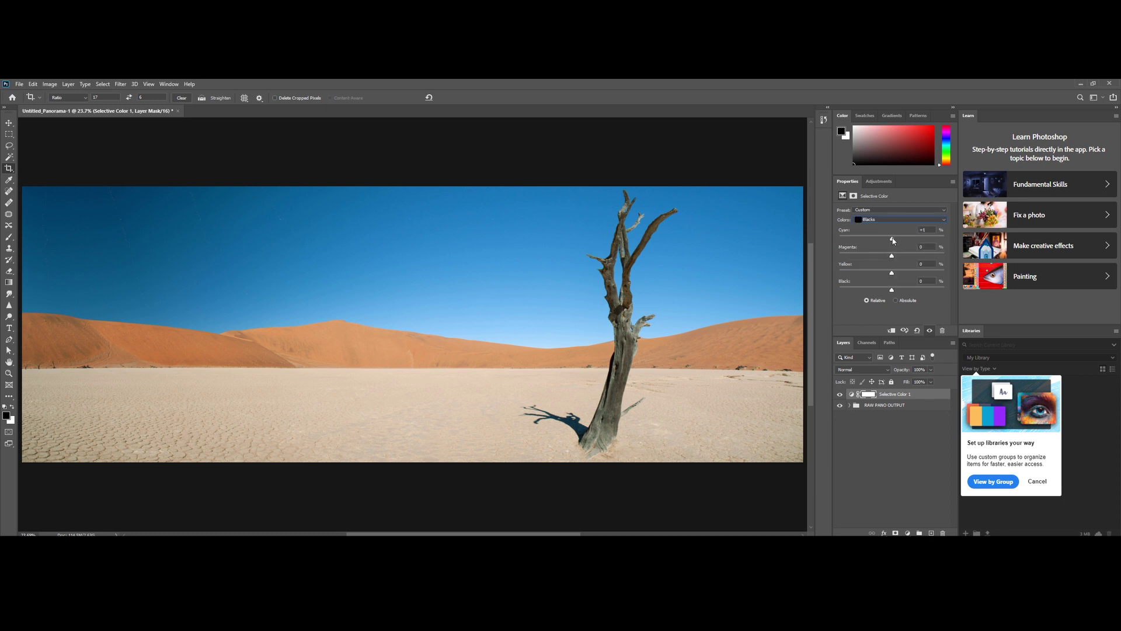
{"action": "mouse_move", "coordinate": [892, 239]}
{"action": "left_mouse_down"}
{"action": "mouse_move", "coordinate": [883, 258]}
{"action": "mouse_move", "coordinate": [895, 257]}
{"action": "left_mouse_up"}
{"action": "left_click_drag", "start_coordinate": [892, 277], "coordinate": [895, 276]}
Step: Fine-tune the cyan, magenta and yellow of the Blacks, comparing the panorama with and without the Selective Color layer
{"action": "left_click", "coordinate": [841, 394]}
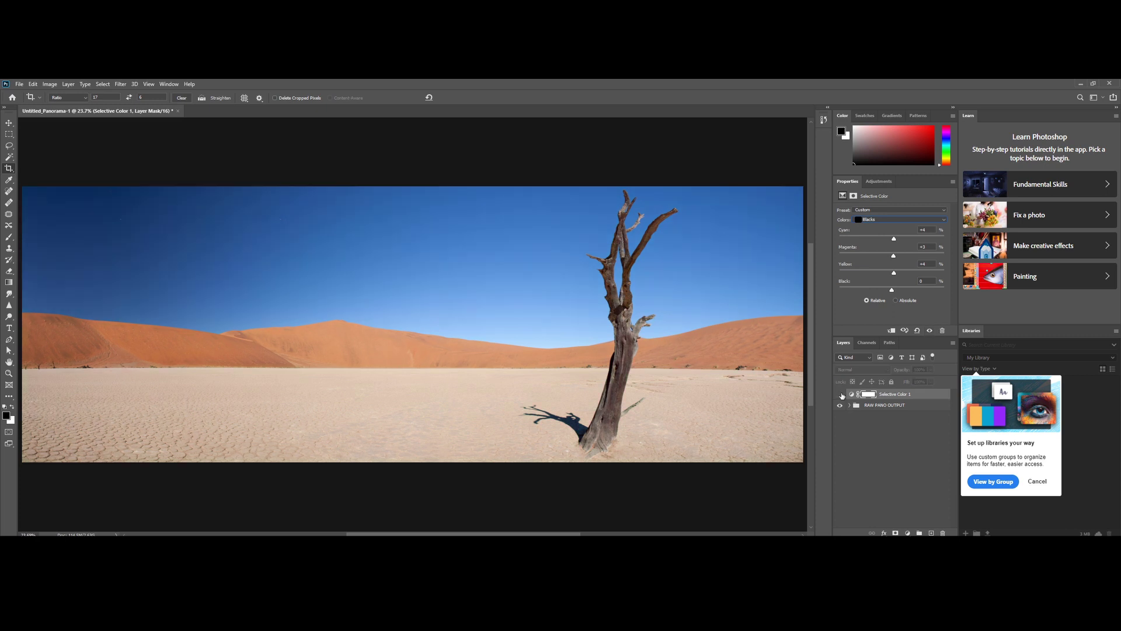
{"action": "left_click", "coordinate": [841, 395]}
{"action": "left_click", "coordinate": [841, 394]}
{"action": "left_click", "coordinate": [840, 394]}
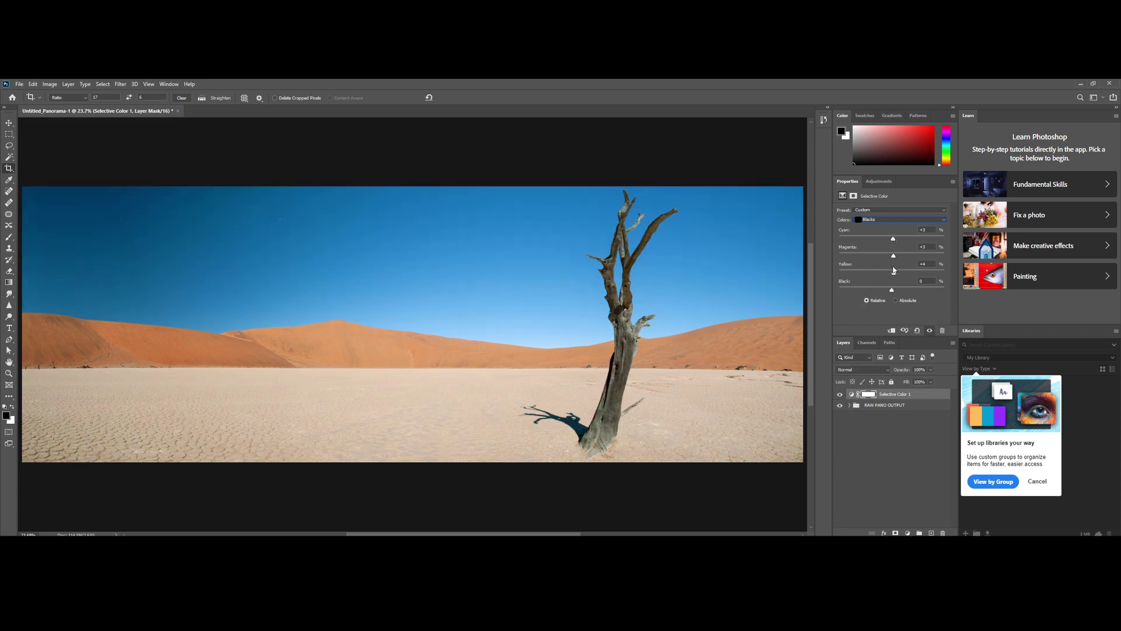
{"action": "mouse_move", "coordinate": [893, 270]}
{"action": "left_mouse_down"}
{"action": "mouse_move", "coordinate": [880, 273]}
{"action": "mouse_move", "coordinate": [884, 240]}
{"action": "mouse_move", "coordinate": [897, 241]}
{"action": "mouse_move", "coordinate": [883, 256]}
{"action": "mouse_move", "coordinate": [901, 260]}
{"action": "left_mouse_up"}
{"action": "left_click", "coordinate": [840, 394]}
{"action": "left_click", "coordinate": [838, 395]}
{"action": "left_click", "coordinate": [839, 395]}
{"action": "left_click", "coordinate": [839, 396]}
Step: Set the Selective Color Neutrals to cyan +2 and yellow -1, and compare the panorama with and without the adjustment
{"action": "left_click", "coordinate": [880, 219]}
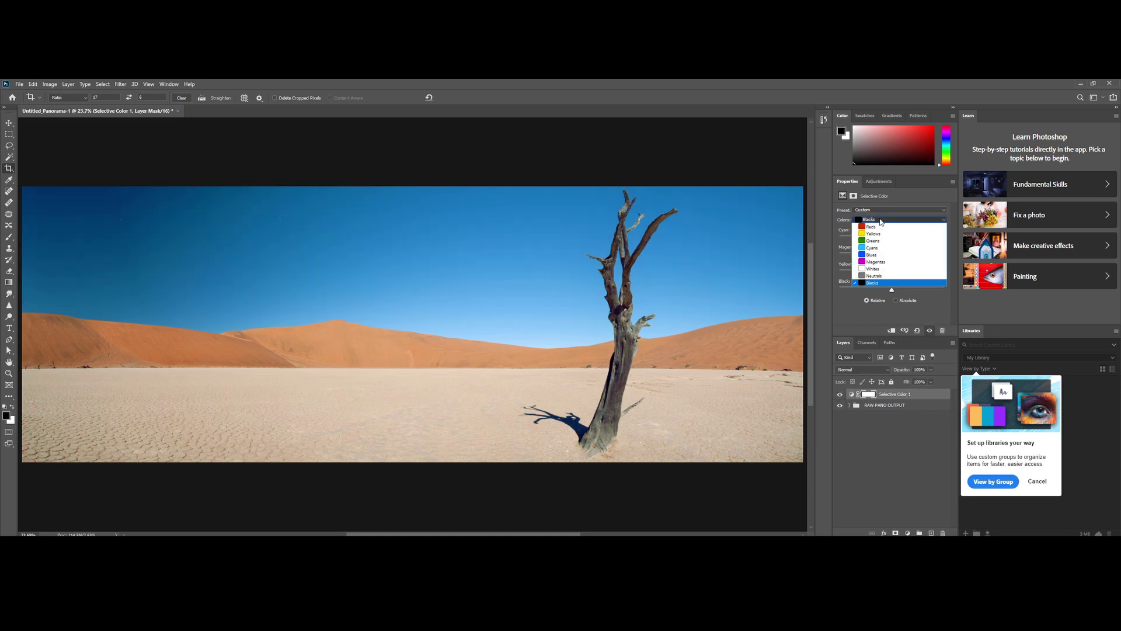
{"action": "left_click", "coordinate": [905, 280]}
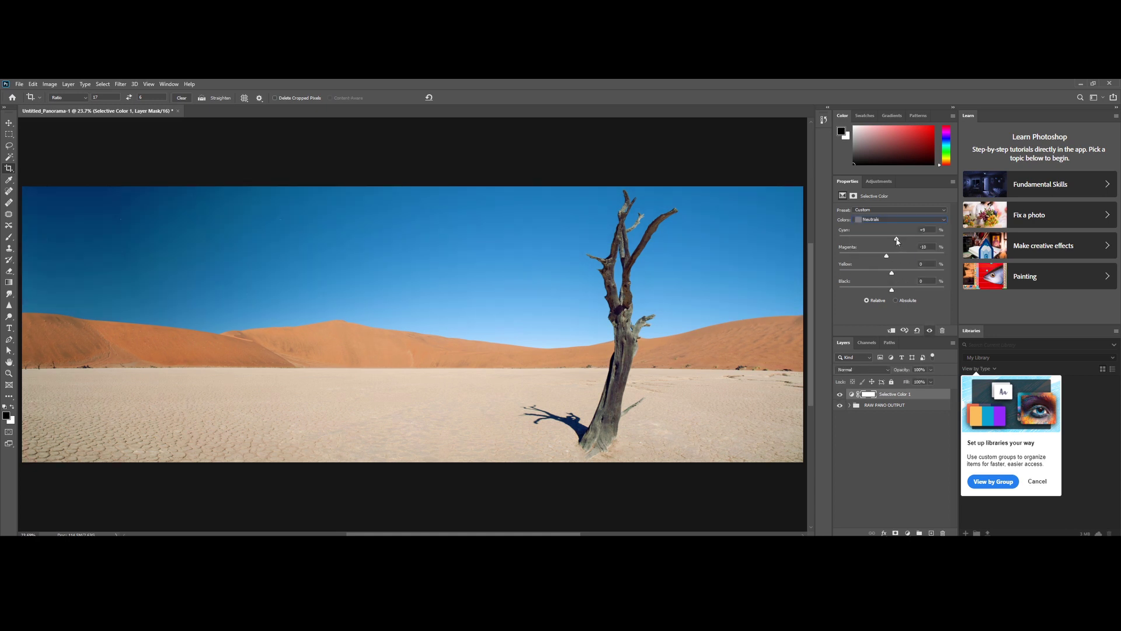
{"action": "left_click_drag", "start_coordinate": [897, 241], "coordinate": [891, 272]}
{"action": "left_click", "coordinate": [842, 397]}
{"action": "left_click", "coordinate": [842, 397]}
{"action": "left_click", "coordinate": [843, 397]}
{"action": "left_click", "coordinate": [842, 398]}
{"action": "left_click", "coordinate": [842, 397]}
{"action": "left_click", "coordinate": [843, 397]}
Step: Add a Vibrance adjustment layer with vibrance +10 and saturation +5, and compare the panorama with and without the adjustments
{"action": "left_click", "coordinate": [908, 533]}
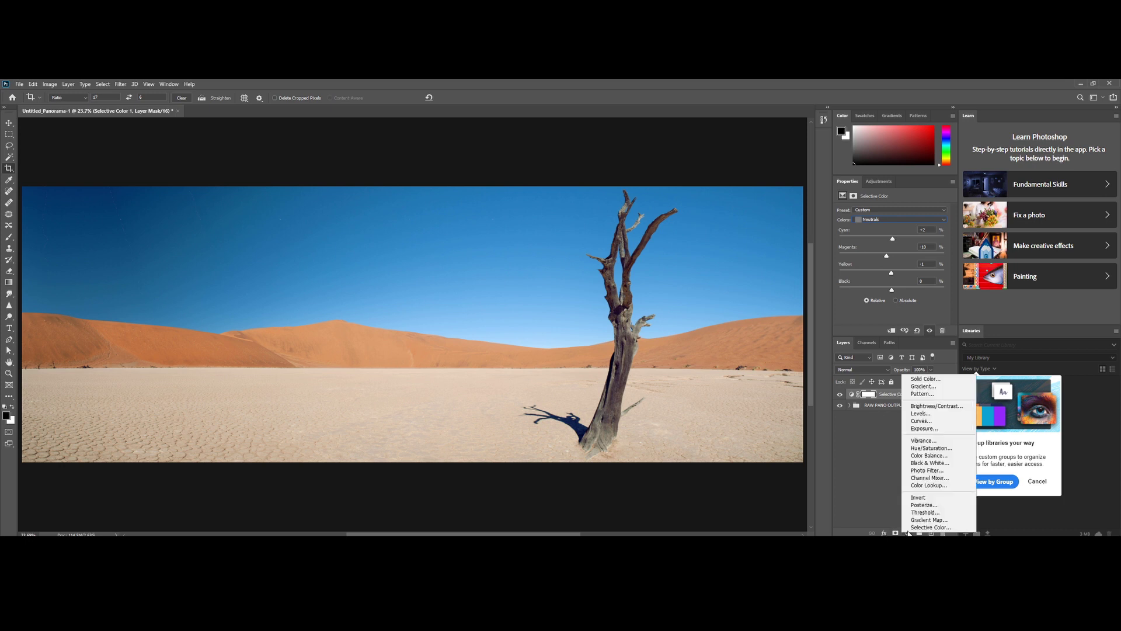
{"action": "left_click", "coordinate": [923, 440]}
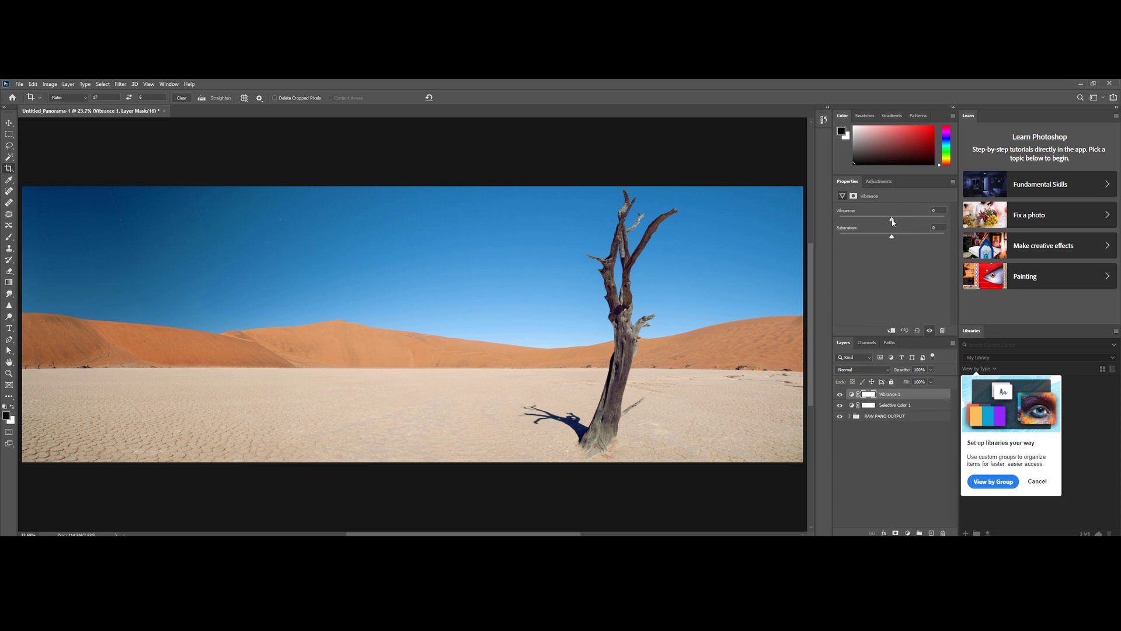
{"action": "left_click_drag", "start_coordinate": [892, 221], "coordinate": [903, 221]}
{"action": "mouse_move", "coordinate": [895, 222]}
{"action": "left_mouse_down"}
{"action": "mouse_move", "coordinate": [946, 223]}
{"action": "mouse_move", "coordinate": [906, 223]}
{"action": "left_mouse_up"}
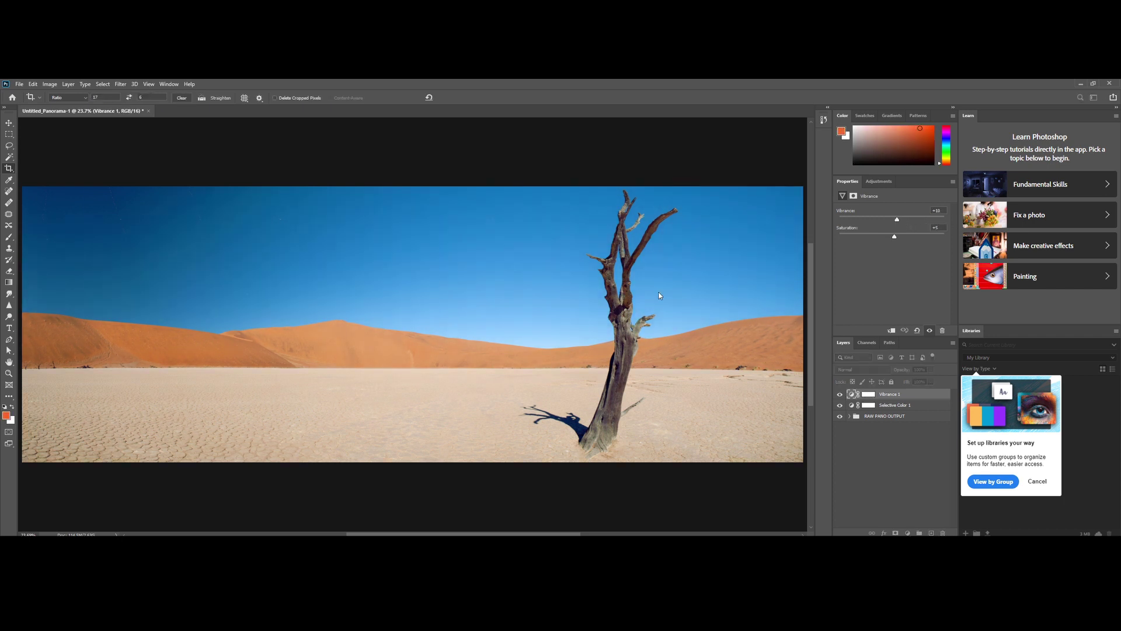
{"action": "left_click", "coordinate": [658, 292]}
{"action": "left_click", "coordinate": [841, 394]}
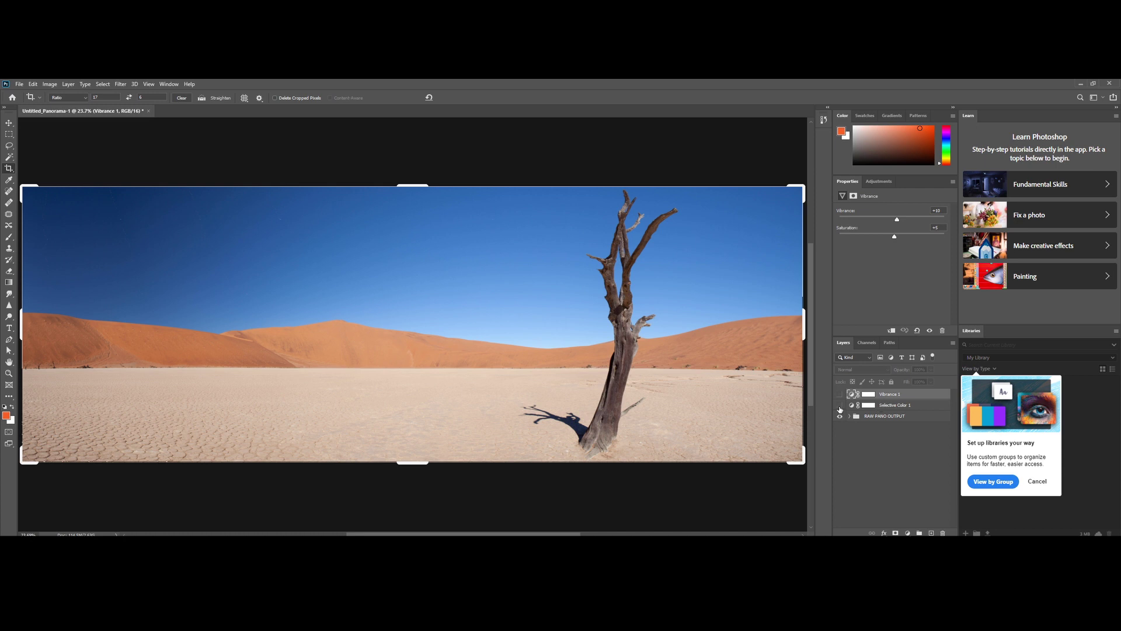
{"action": "left_click", "coordinate": [840, 396]}
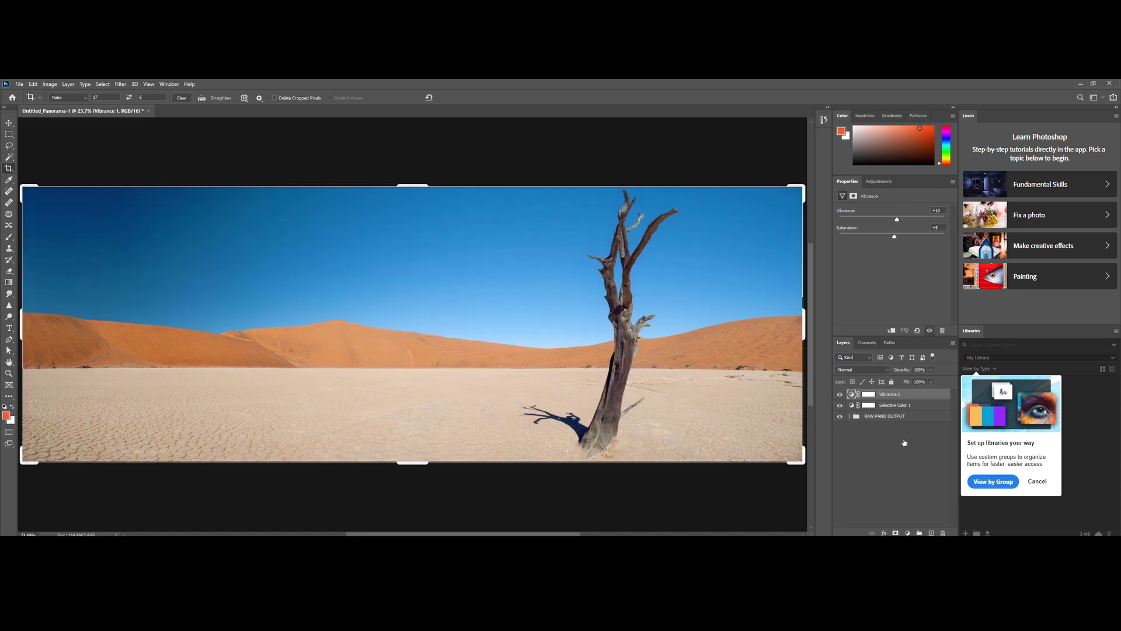
Step: Add a Curves adjustment layer that lifts the highlights and slightly lowers the shadows, and compare the panorama with and without it
{"action": "left_click", "coordinate": [908, 533]}
{"action": "left_click", "coordinate": [919, 423]}
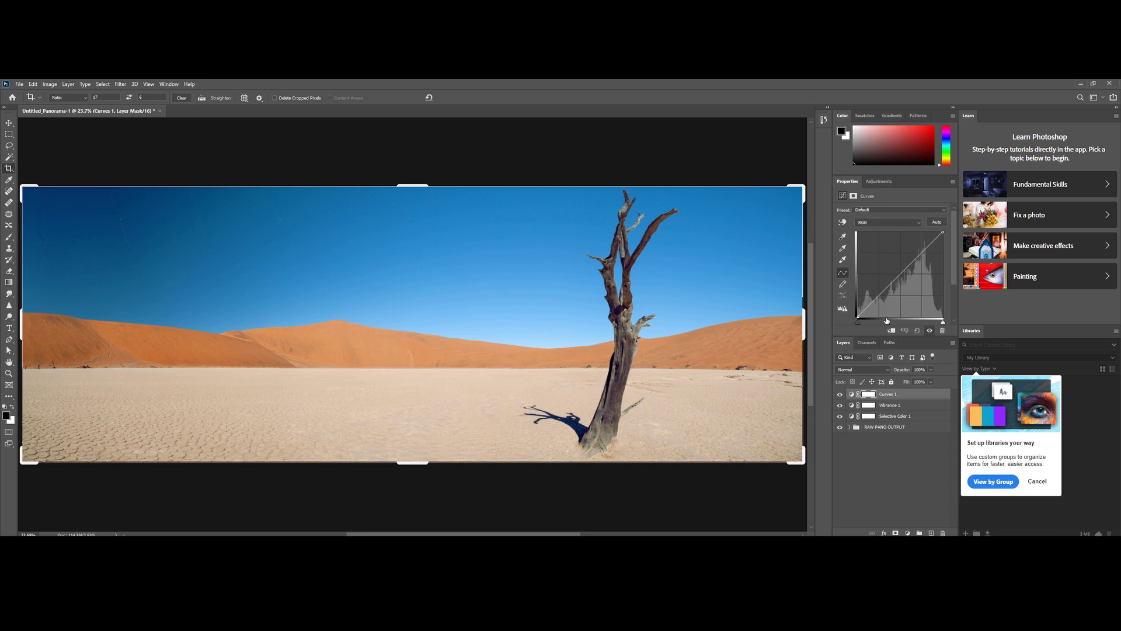
{"action": "left_click_drag", "start_coordinate": [917, 257], "coordinate": [917, 253]}
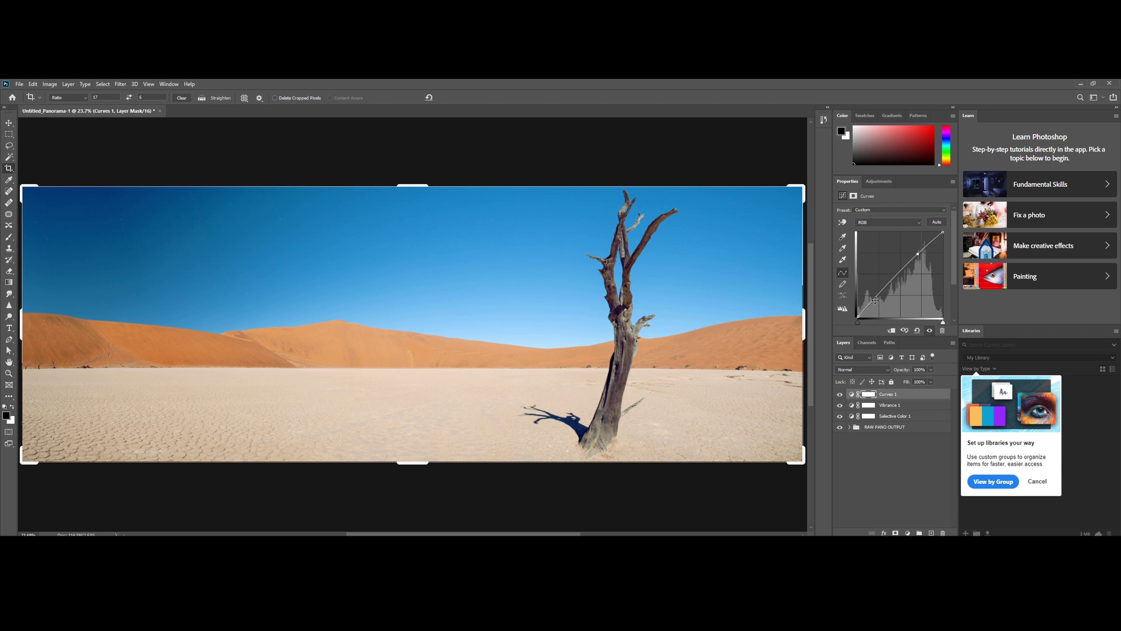
{"action": "left_click_drag", "start_coordinate": [875, 300], "coordinate": [876, 302]}
{"action": "left_click", "coordinate": [839, 396]}
{"action": "left_click", "coordinate": [839, 395]}
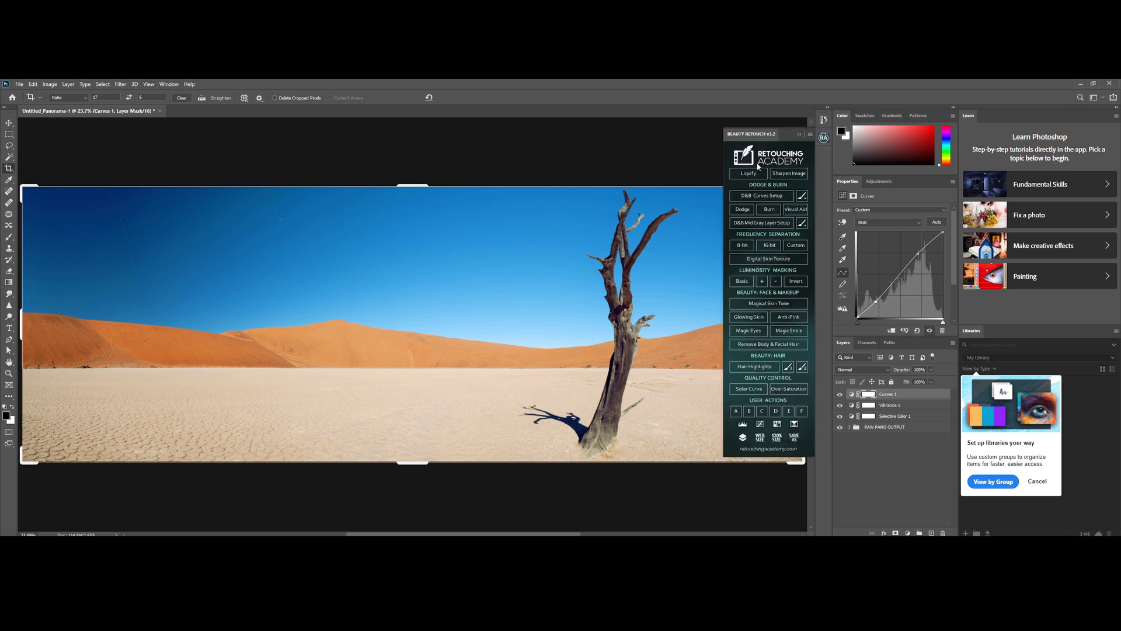
Step: Sharpen the panorama with the Beauty Retouch Sharpen Image action and set the sharpening layer's opacity to 50%
{"action": "left_click", "coordinate": [761, 137]}
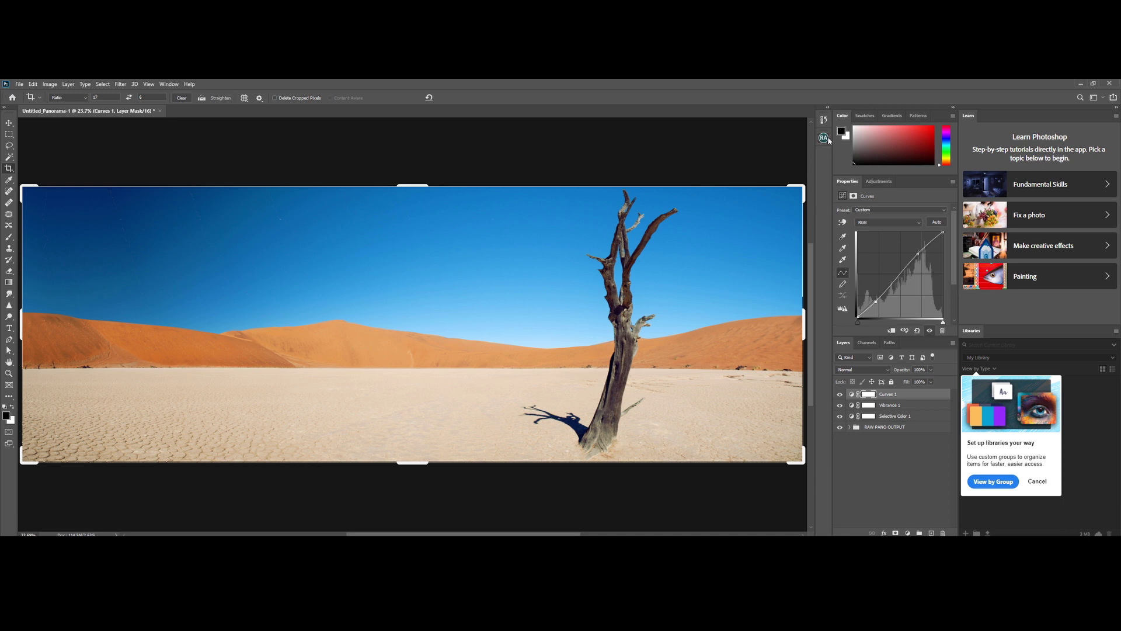
{"action": "left_click", "coordinate": [824, 138]}
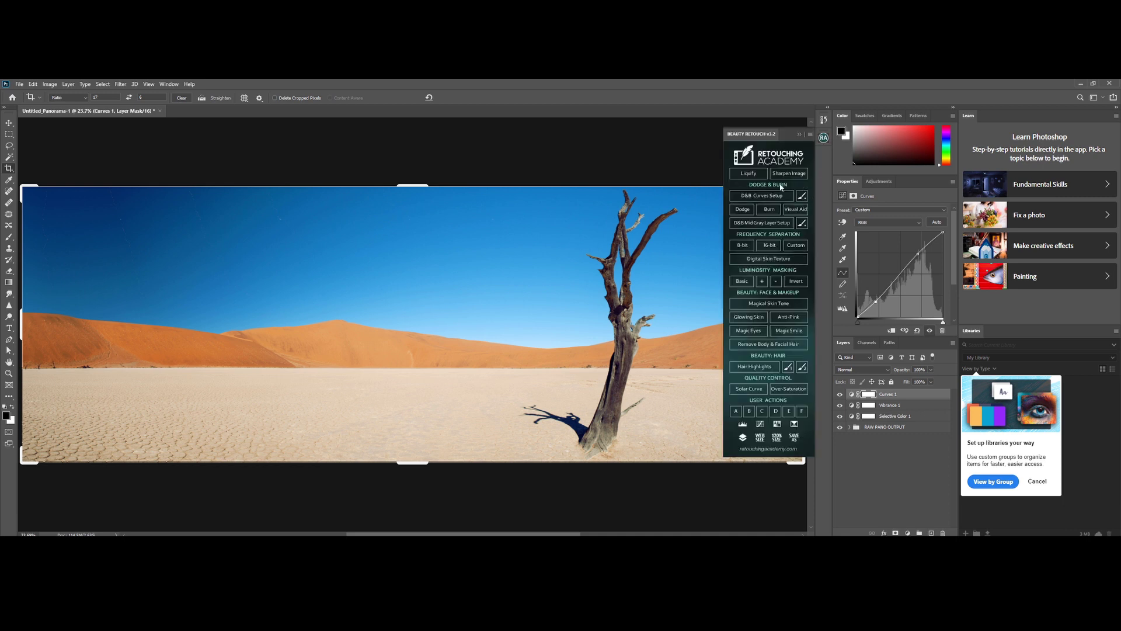
{"action": "left_click", "coordinate": [797, 175]}
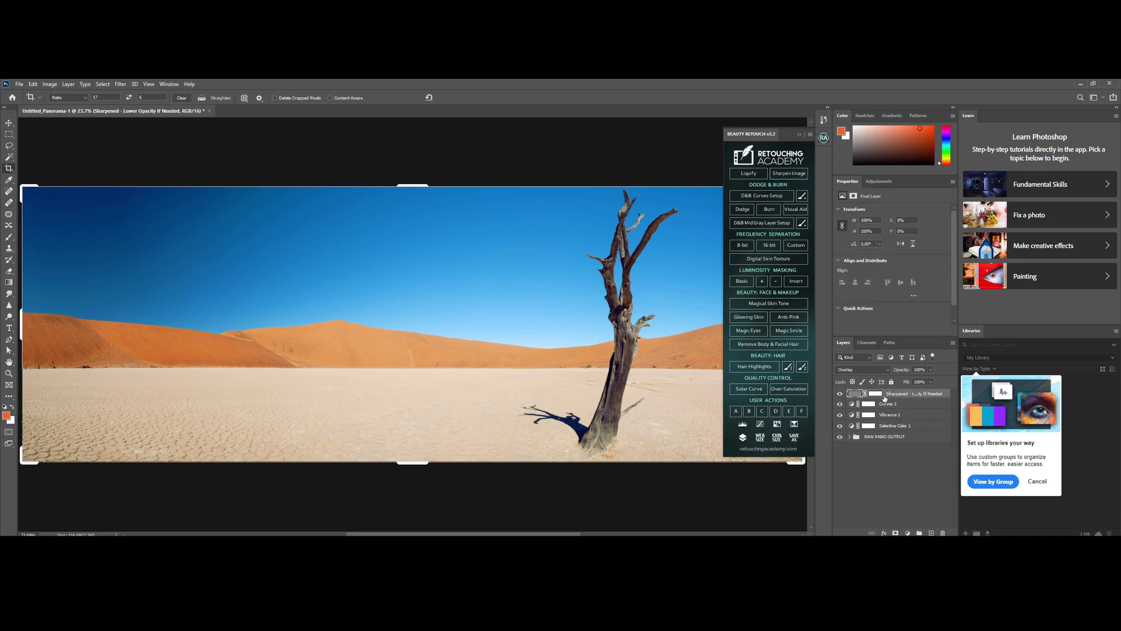
{"action": "left_click", "coordinate": [919, 370]}
{"action": "type", "text": "50"}
Step: Examine the tree trunk up close with the sharpening layer on and off to judge its effect
{"action": "type", "text": "z"}
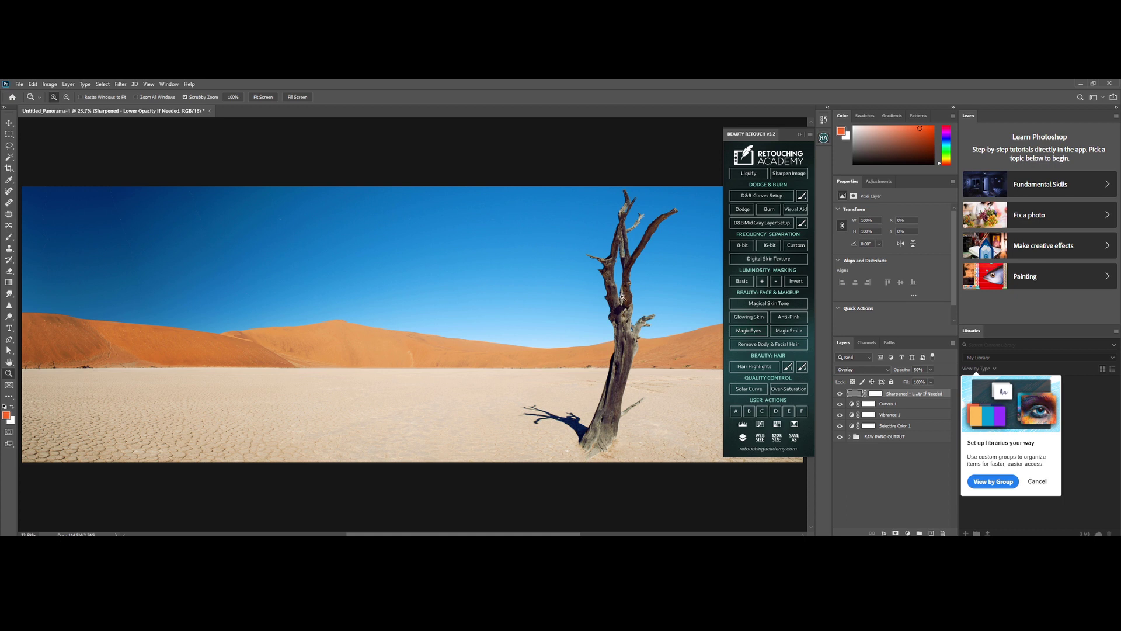
{"action": "left_click_drag", "start_coordinate": [623, 296], "coordinate": [680, 301]}
{"action": "left_click_drag", "start_coordinate": [617, 376], "coordinate": [623, 326]}
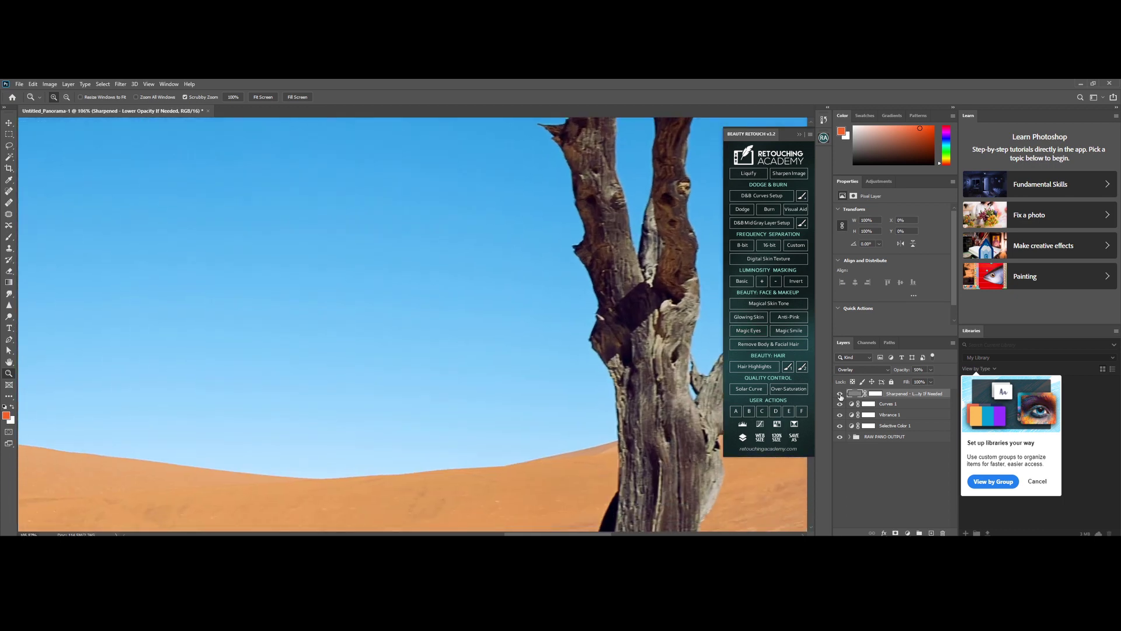
{"action": "left_click", "coordinate": [839, 395]}
{"action": "left_click", "coordinate": [840, 396]}
{"action": "left_click", "coordinate": [840, 395]}
{"action": "left_click", "coordinate": [840, 396]}
{"action": "left_click", "coordinate": [840, 396]}
{"action": "left_click", "coordinate": [840, 396]}
{"action": "key", "text": "ctrl+0"}
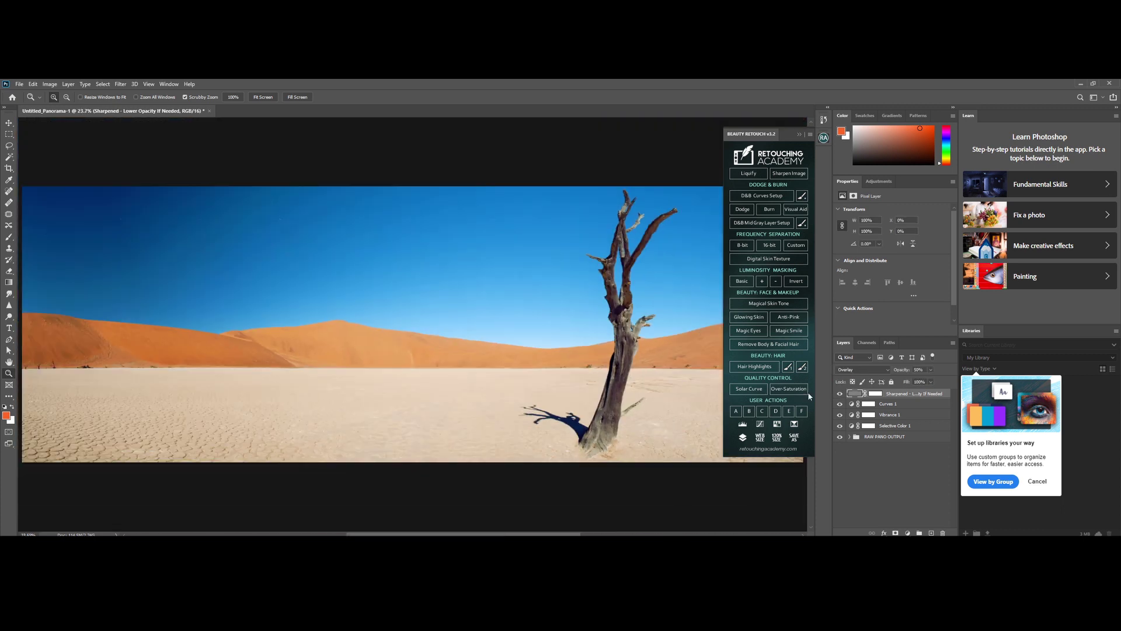
Step: View the graded panorama in full screen without the interface and enlarge it for a final look
{"action": "left_click", "coordinate": [824, 140]}
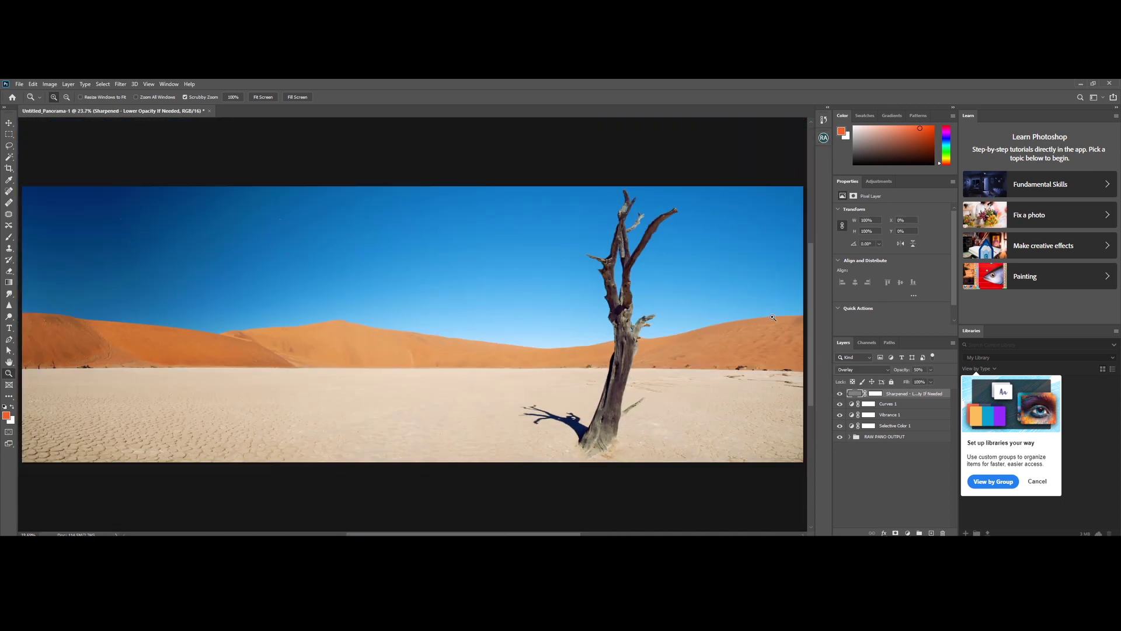
{"action": "key", "text": "f"}
{"action": "key", "text": "f"}
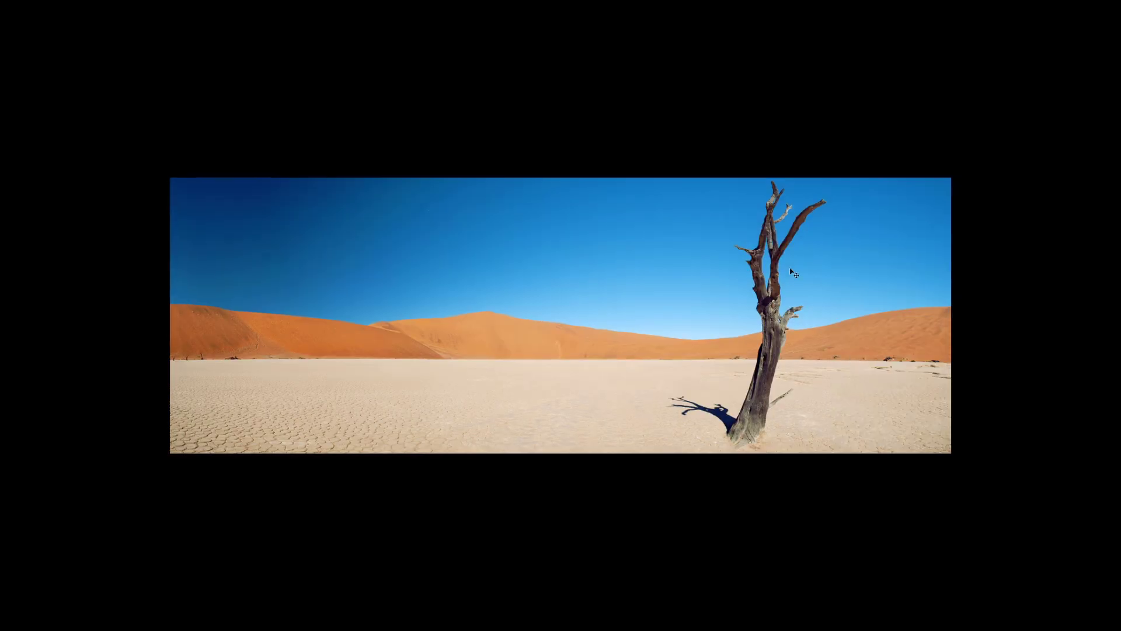
{"action": "key", "text": "z"}
{"action": "left_click", "coordinate": [791, 270]}
{"action": "mouse_move", "coordinate": [1120, 238]}
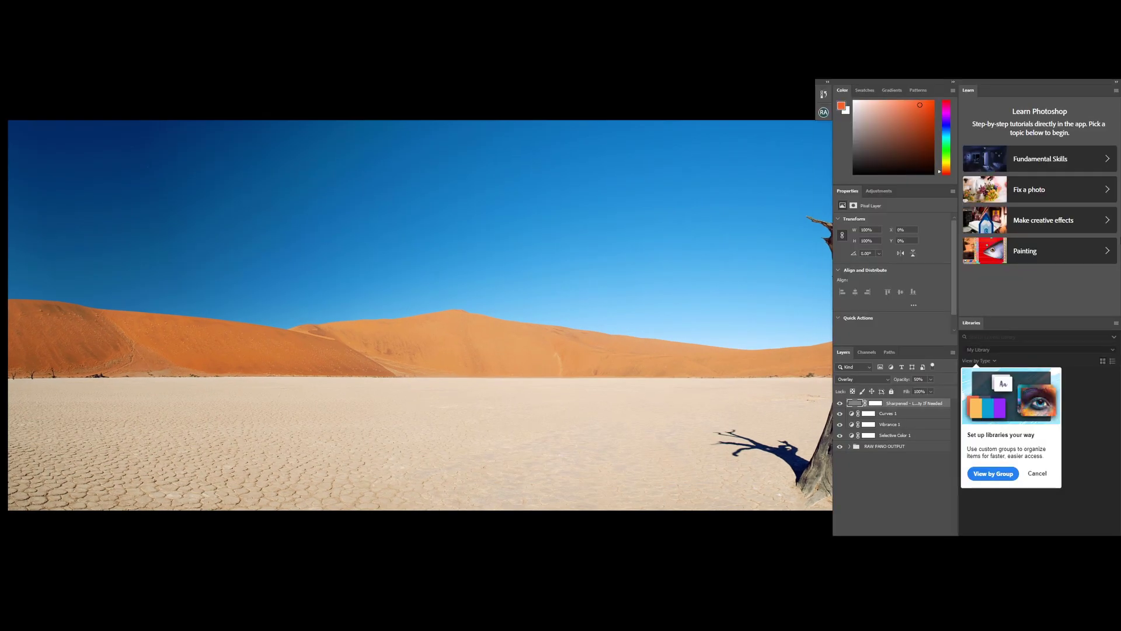